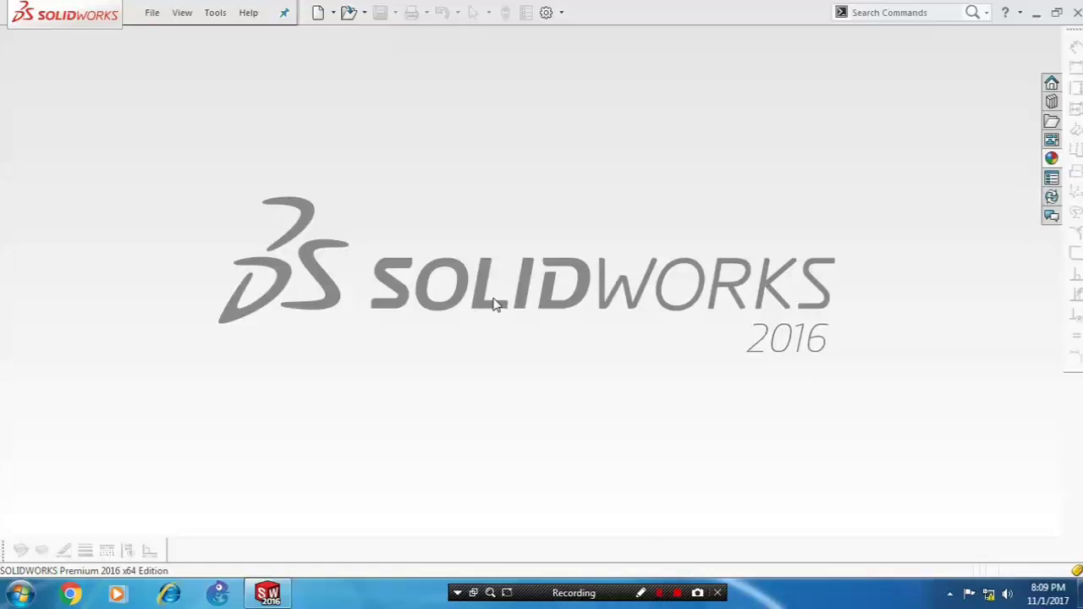
- Create a new part document
{"action": "left_click", "coordinate": [152, 13]}
{"action": "left_click", "coordinate": [161, 37]}
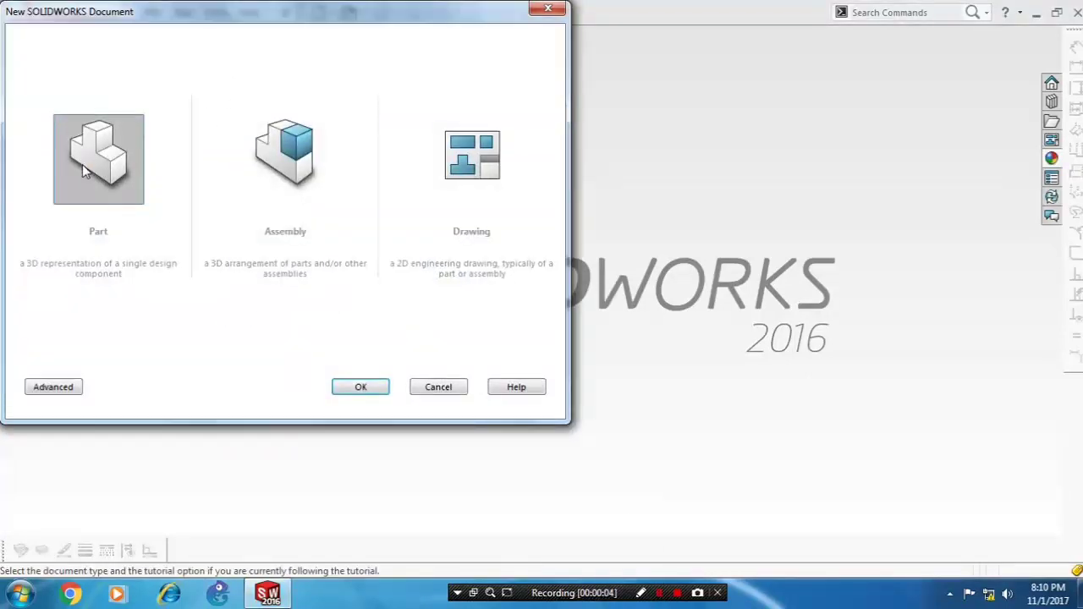
{"action": "left_click", "coordinate": [358, 383]}
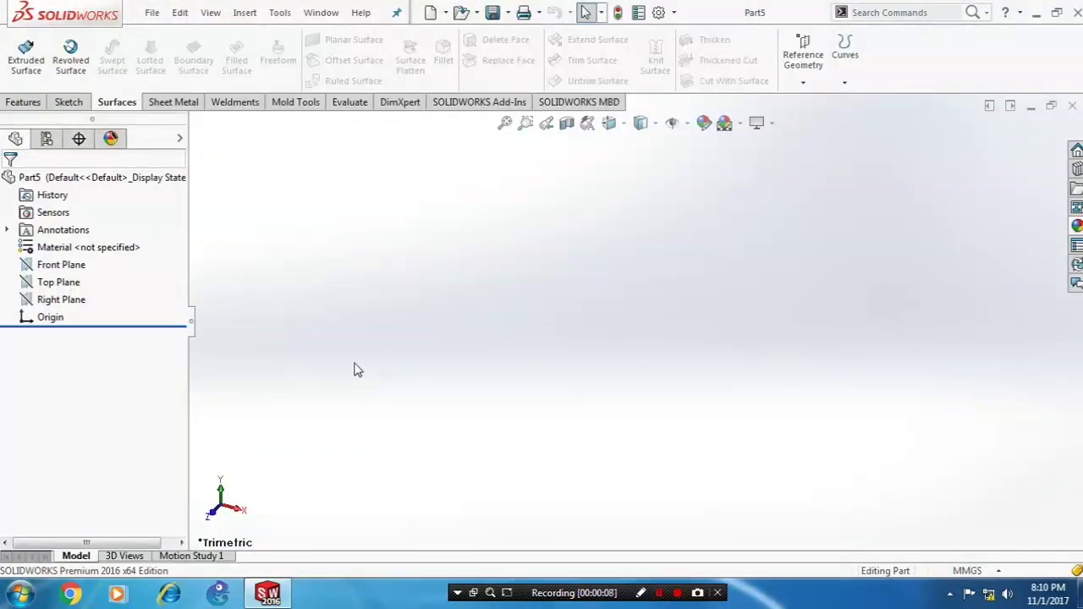
- On the Front Plane, viewed normal to it, draw a center rectangle from the origin
{"action": "left_click", "coordinate": [61, 265]}
{"action": "right_click", "coordinate": [76, 269]}
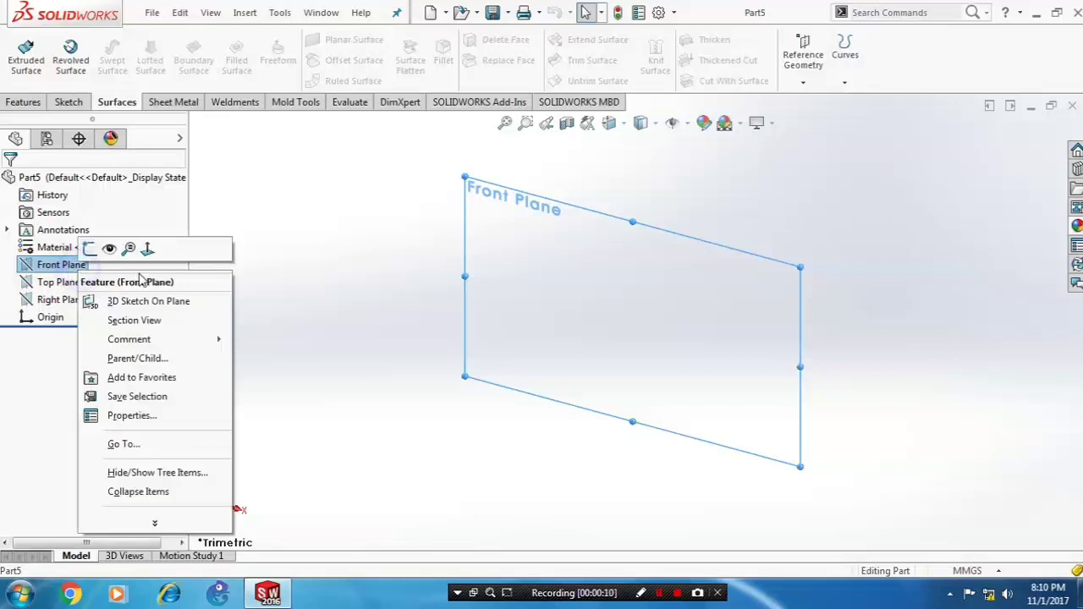
{"action": "left_click", "coordinate": [147, 249]}
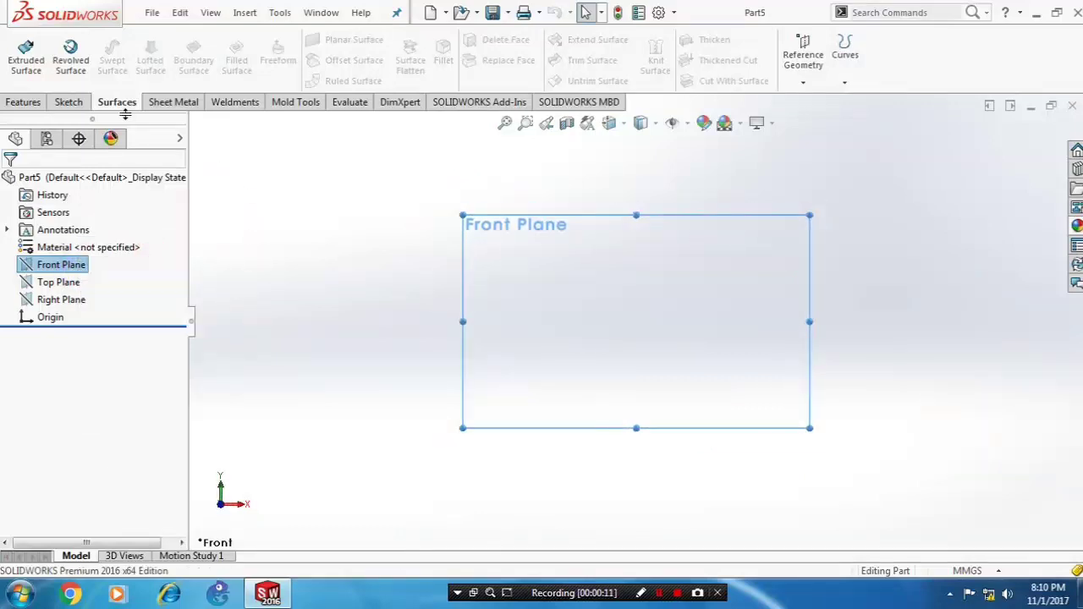
{"action": "left_click", "coordinate": [75, 103]}
{"action": "left_click", "coordinate": [120, 61]}
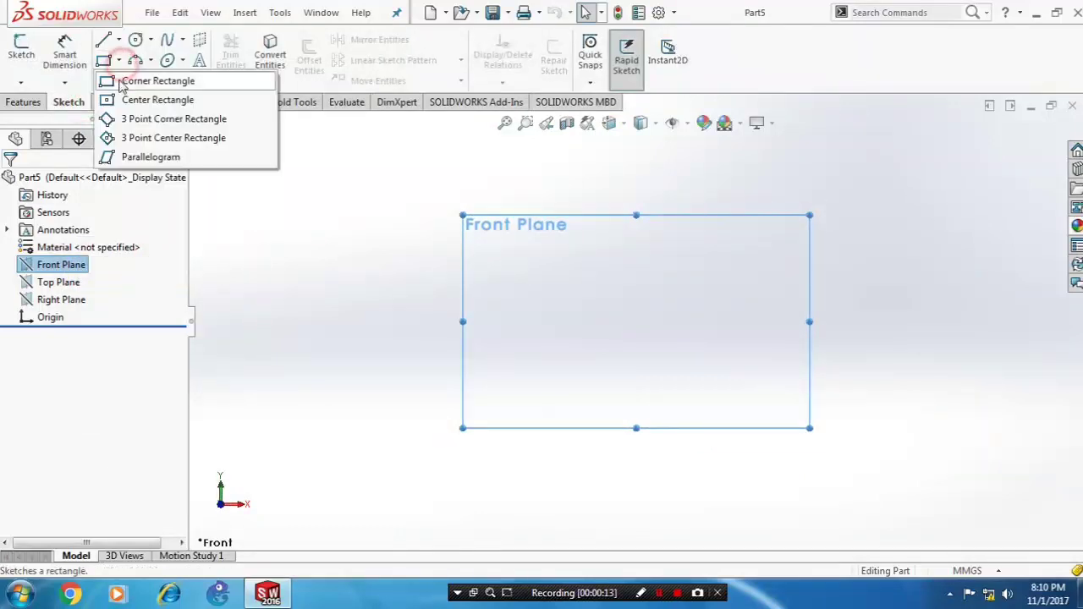
{"action": "left_click", "coordinate": [142, 99]}
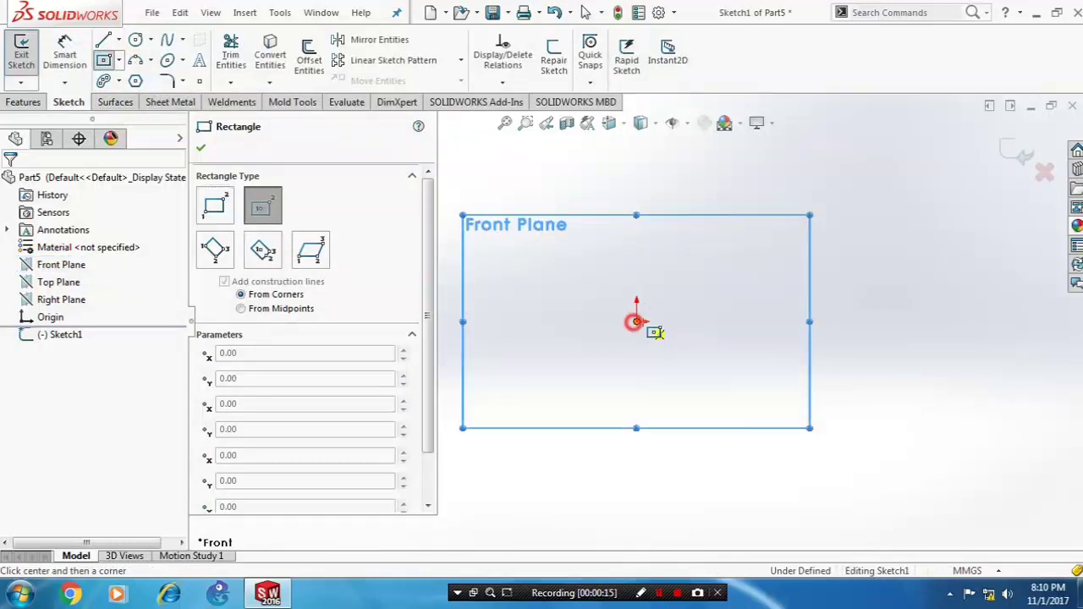
{"action": "left_click", "coordinate": [636, 321]}
{"action": "left_click", "coordinate": [809, 405]}
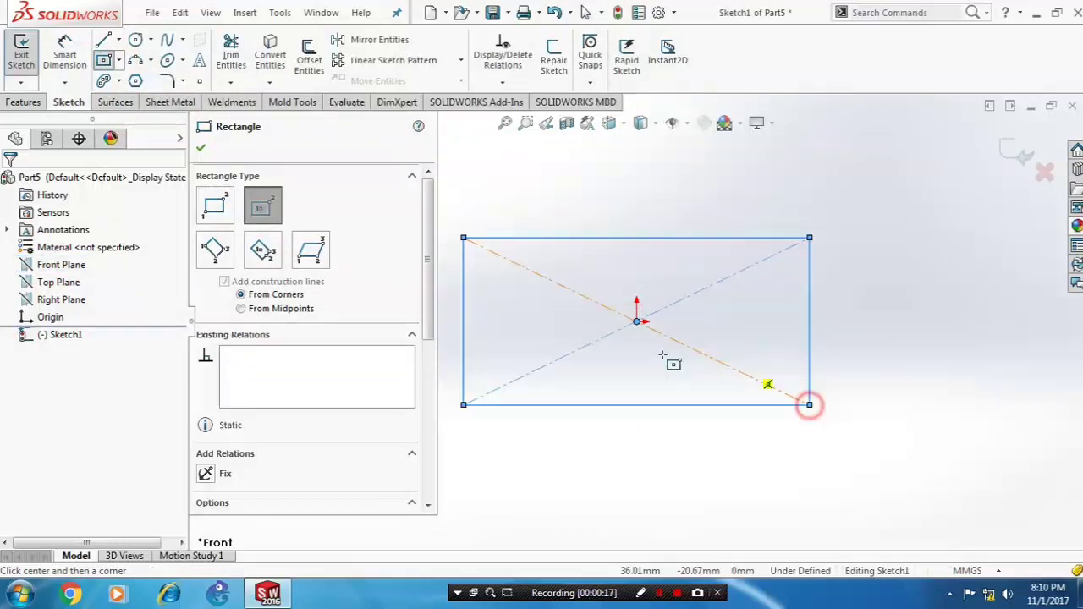
{"action": "left_click", "coordinate": [201, 147]}
- Dimension the rectangle 175 mm wide and 80 mm tall, then exit the sketch
{"action": "left_click", "coordinate": [78, 68]}
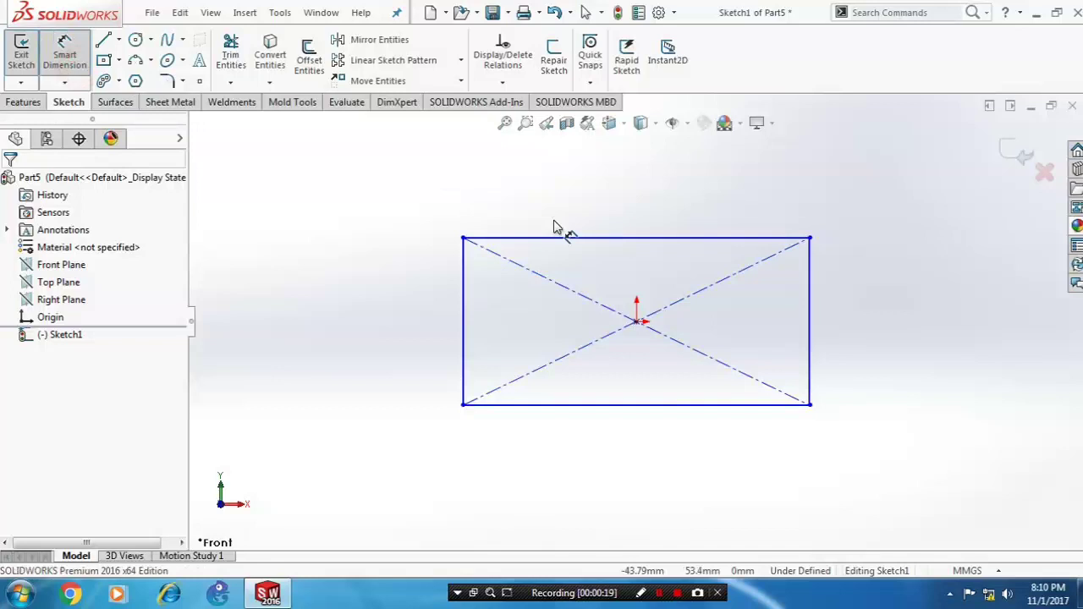
{"action": "left_click", "coordinate": [573, 238]}
{"action": "left_click", "coordinate": [575, 174]}
{"action": "type", "text": "175"}
{"action": "key", "text": "Return"}
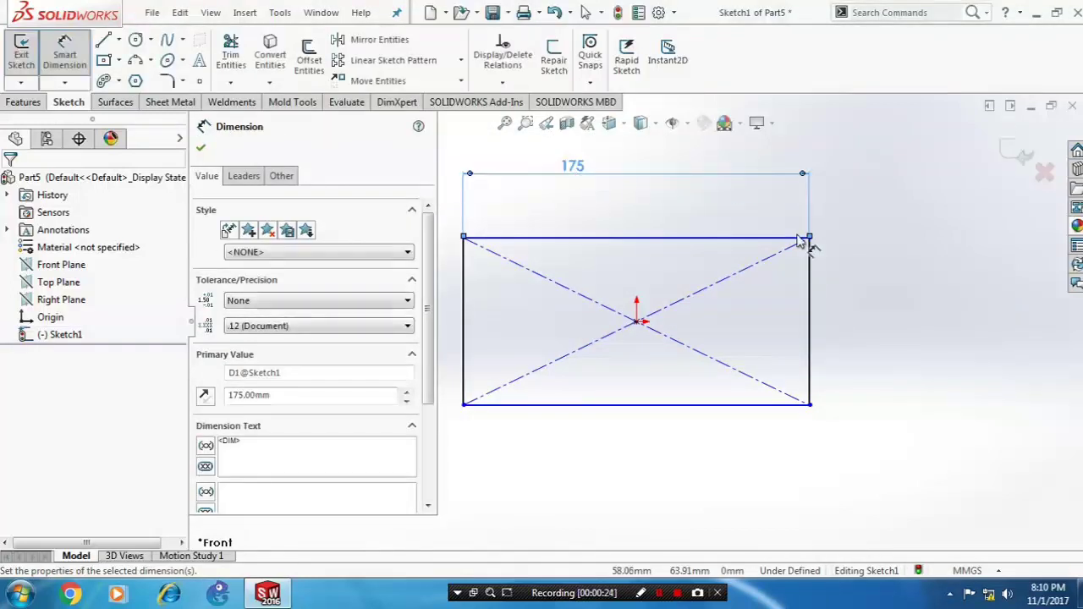
{"action": "left_click", "coordinate": [810, 364]}
{"action": "left_click", "coordinate": [880, 345]}
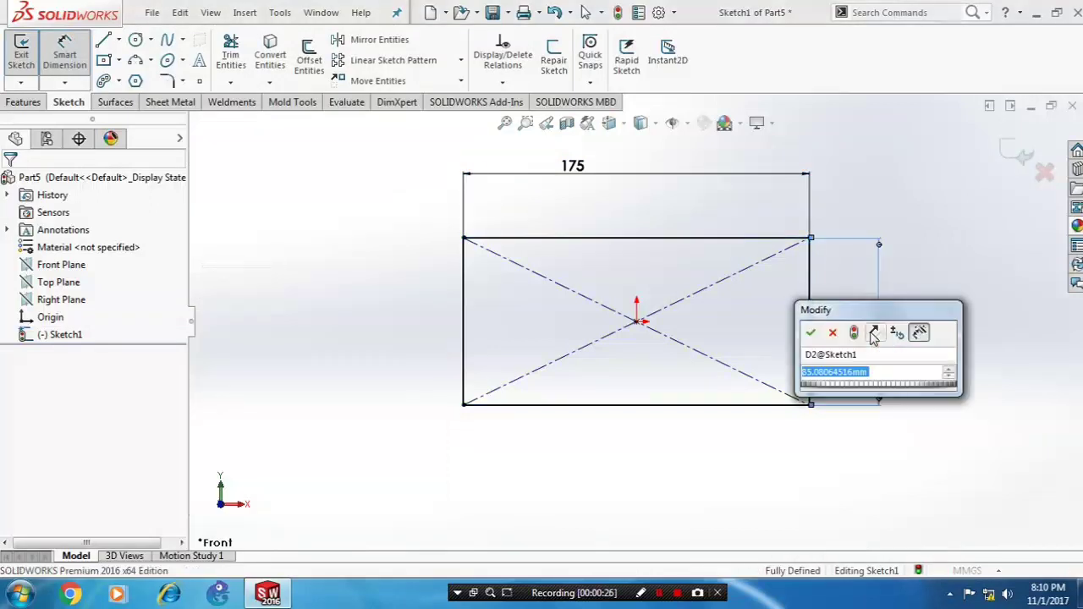
{"action": "type", "text": "80"}
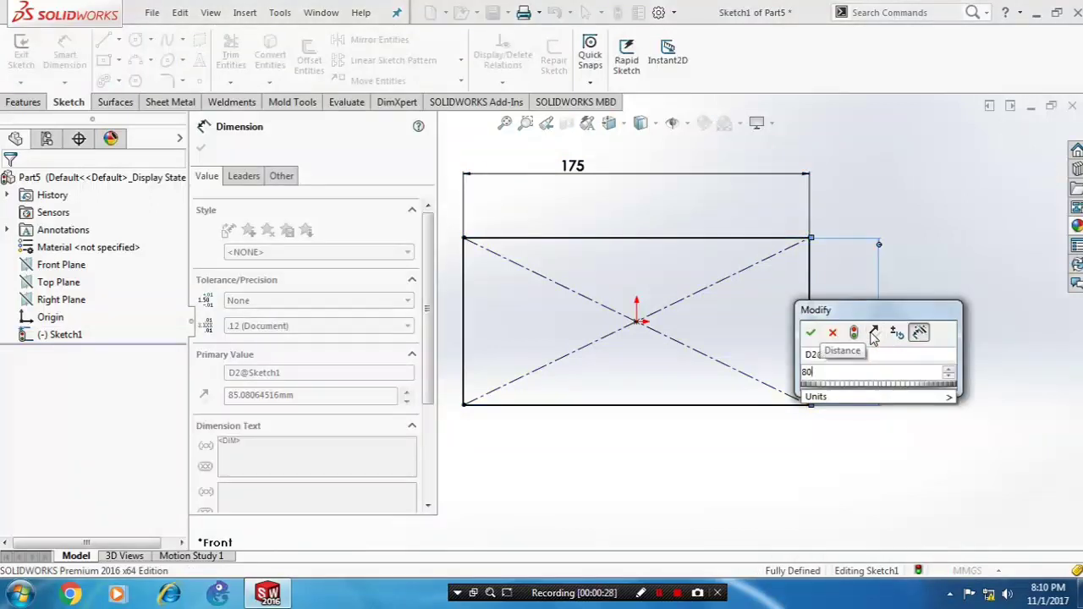
{"action": "key", "text": "Return"}
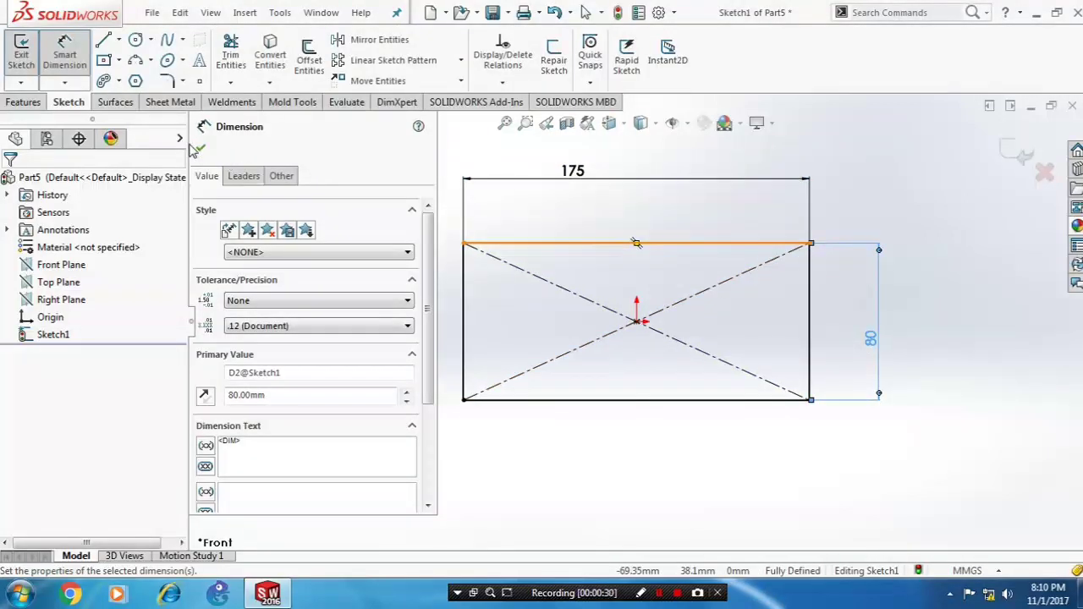
{"action": "left_click", "coordinate": [200, 149]}
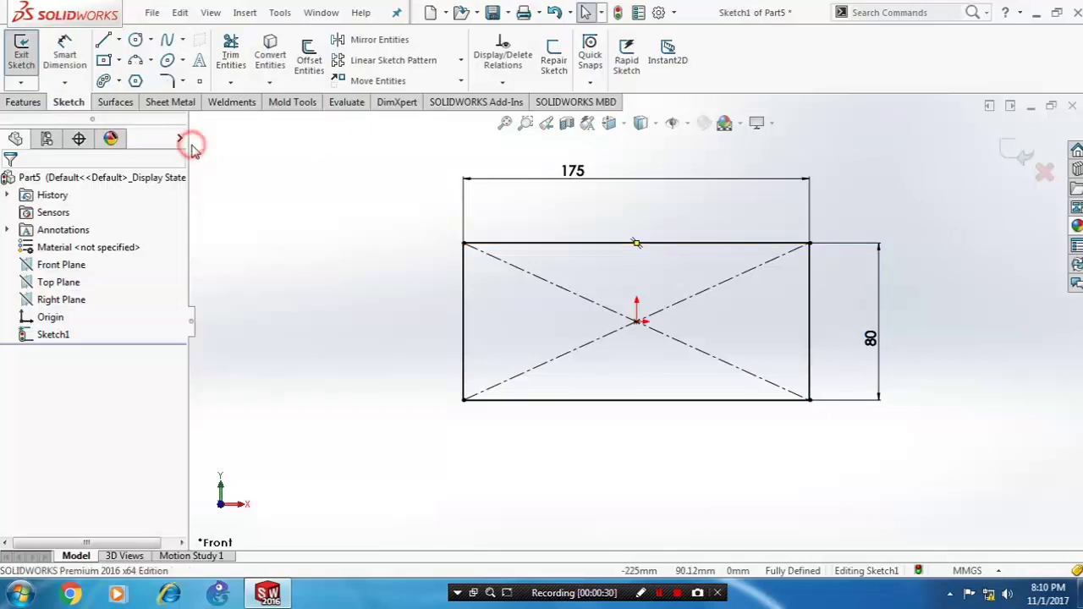
{"action": "left_click", "coordinate": [30, 56]}
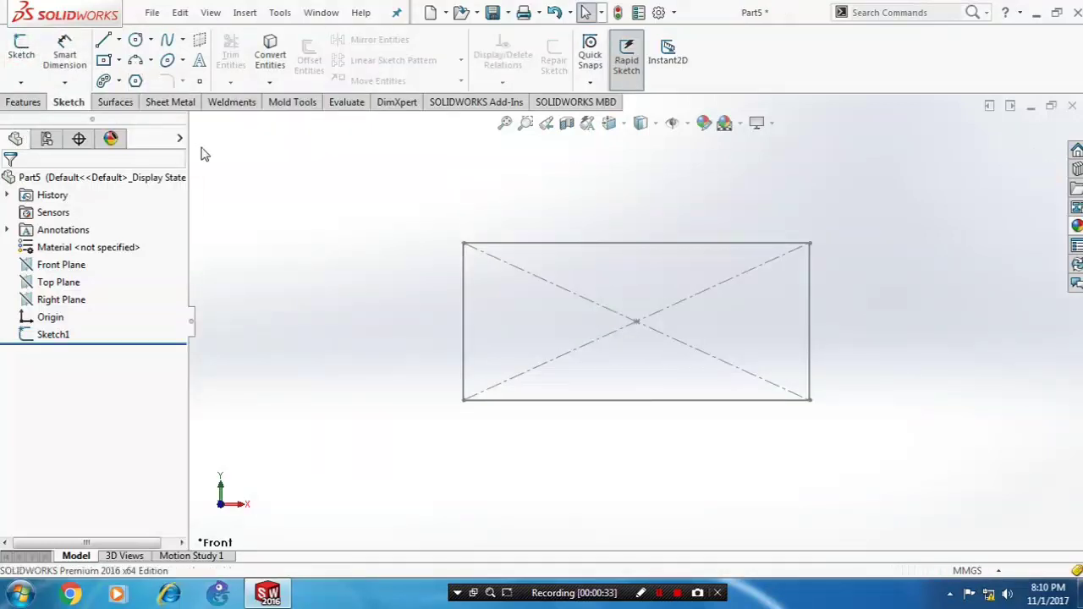
- Create a filled surface bounded by the Sketch1 rectangle and view it at a tilt
{"action": "left_click", "coordinate": [125, 104]}
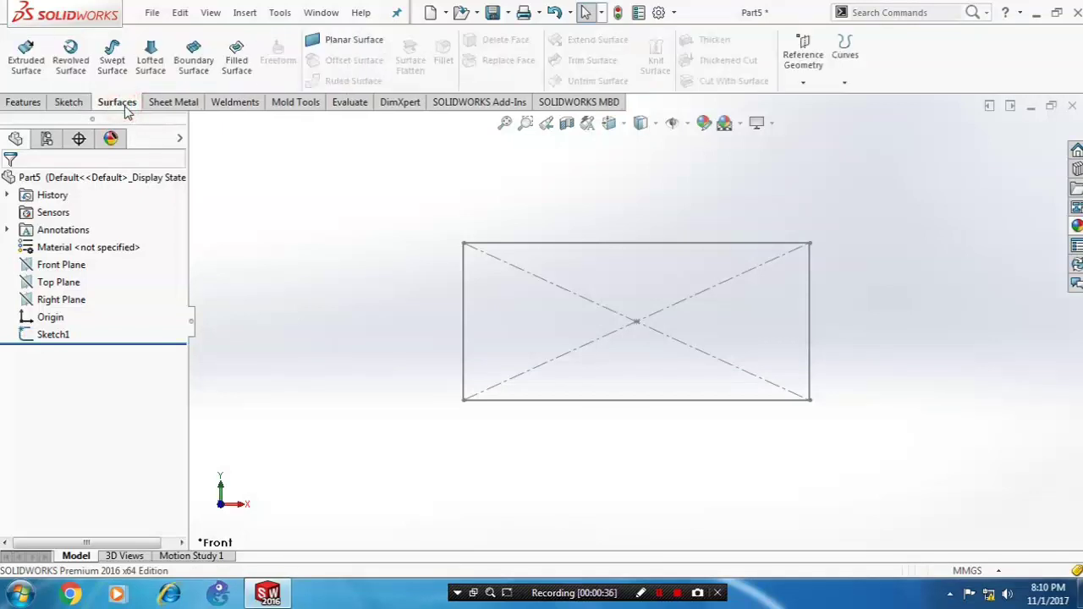
{"action": "left_click", "coordinate": [238, 68]}
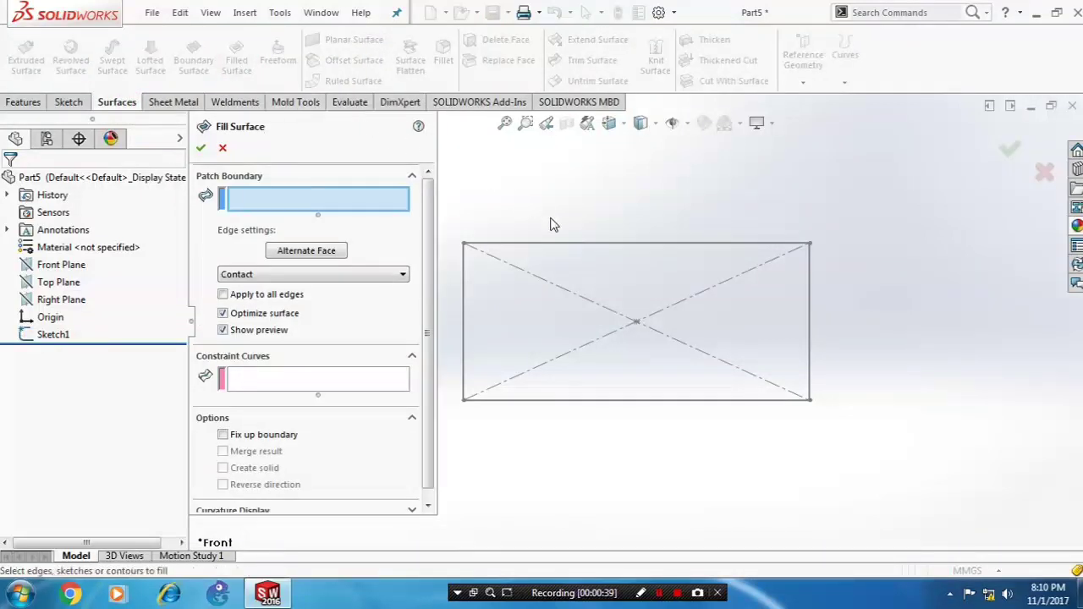
{"action": "left_click", "coordinate": [566, 243]}
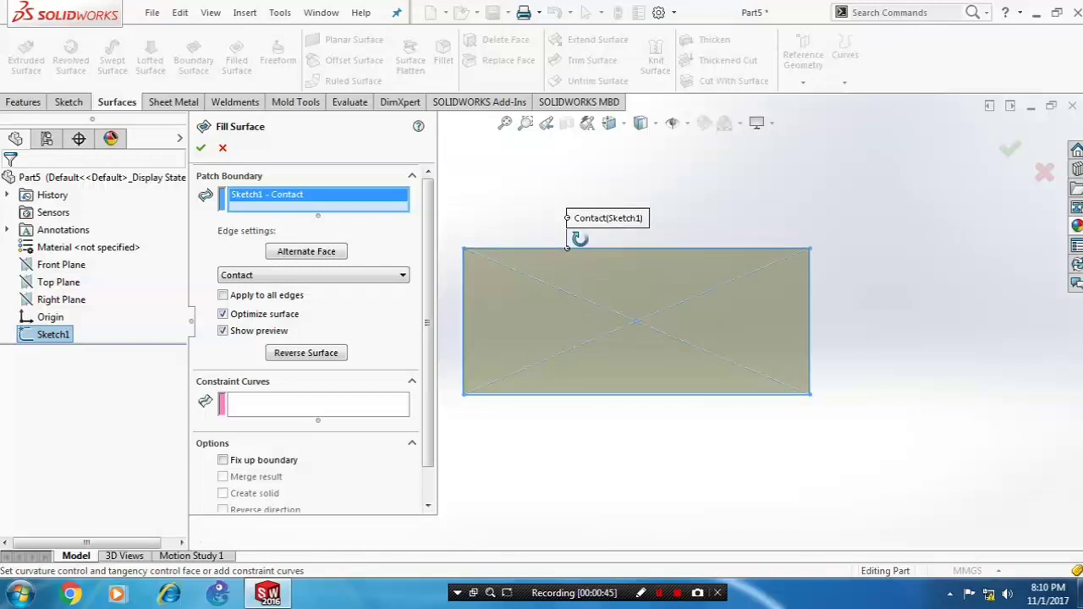
{"action": "middle_click_drag", "start_coordinate": [579, 238], "coordinate": [564, 240]}
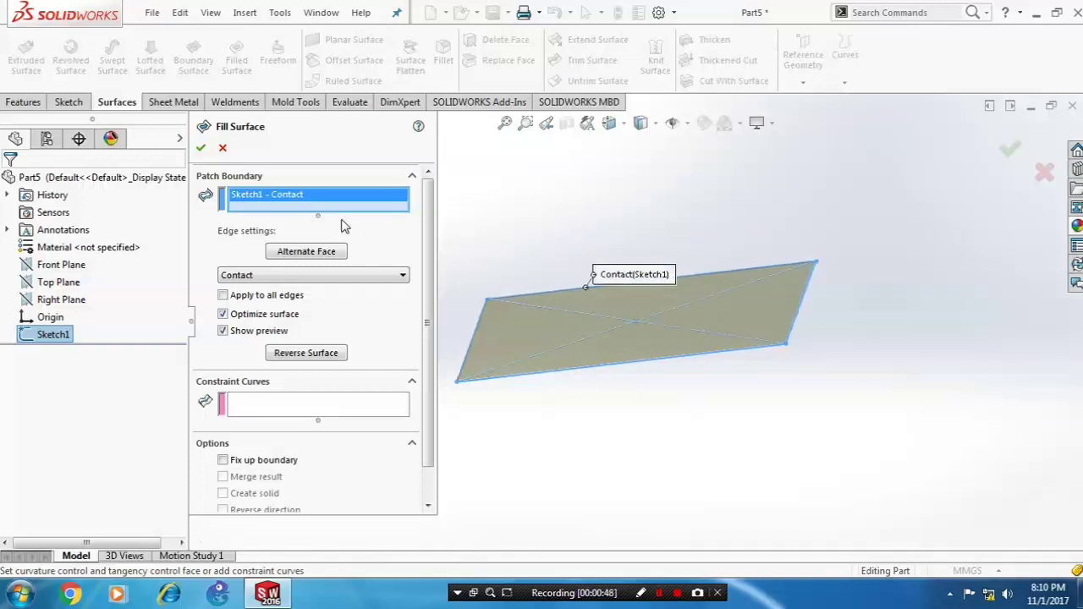
{"action": "left_click", "coordinate": [201, 149]}
{"action": "mouse_move", "coordinate": [302, 243]}
{"action": "middle_mouse_down"}
{"action": "mouse_move", "coordinate": [621, 358]}
{"action": "mouse_move", "coordinate": [663, 266]}
{"action": "mouse_move", "coordinate": [604, 408]}
{"action": "mouse_move", "coordinate": [643, 339]}
{"action": "middle_mouse_up"}
{"action": "left_click", "coordinate": [645, 394]}
{"action": "mouse_move", "coordinate": [641, 408]}
{"action": "middle_mouse_down"}
{"action": "mouse_move", "coordinate": [551, 378]}
{"action": "mouse_move", "coordinate": [647, 362]}
{"action": "middle_mouse_up"}
{"action": "scroll", "coordinate": [920, 207], "scroll_direction": "down", "scroll_amount": 2}
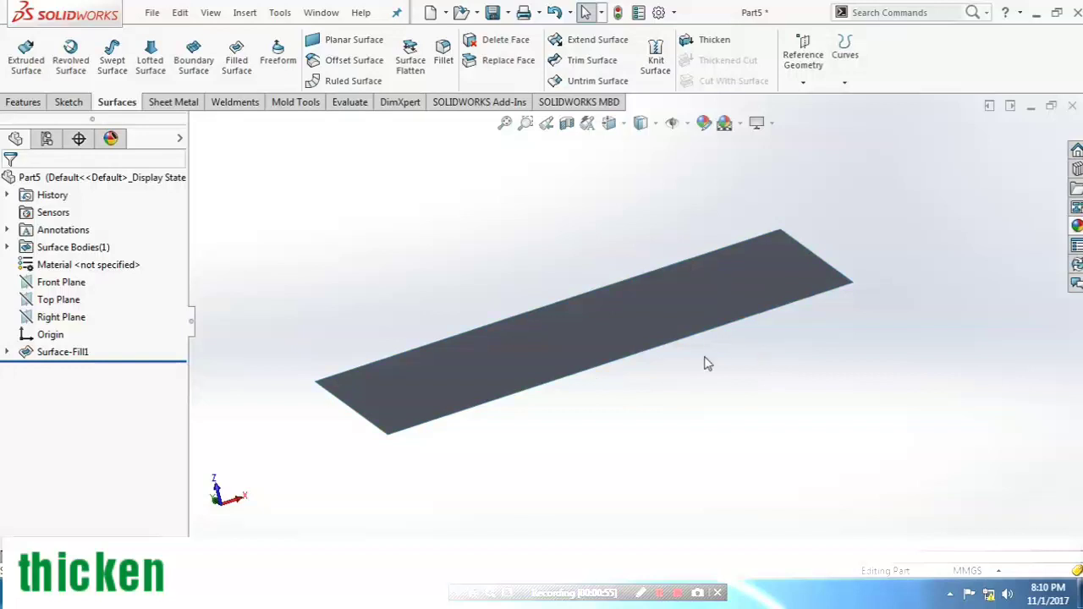
- Thicken Surface-Fill1 by 8 mm into a solid plate
{"action": "left_click", "coordinate": [710, 48]}
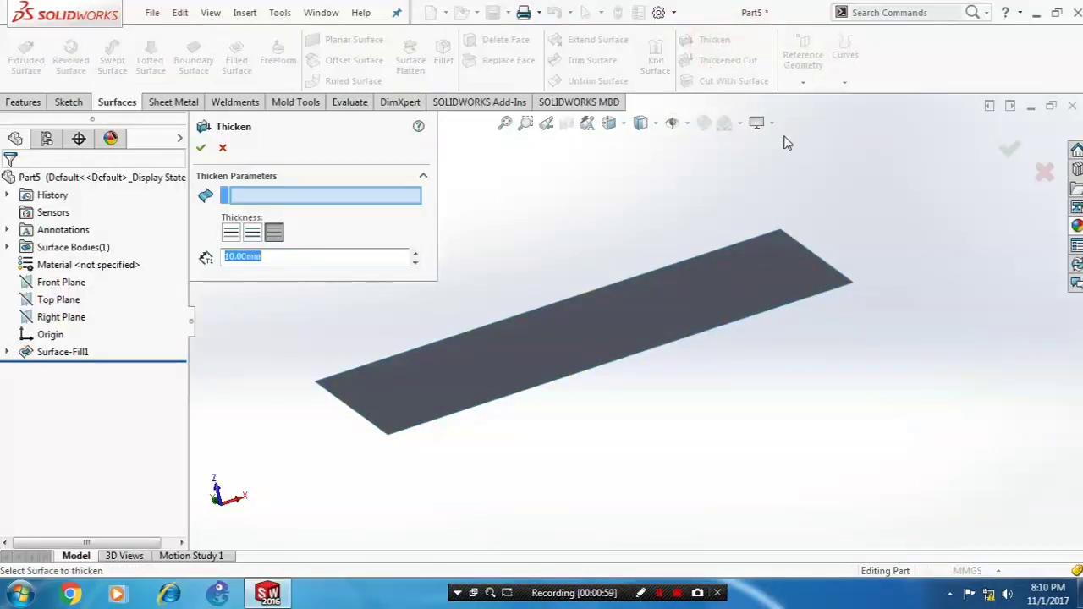
{"action": "left_click", "coordinate": [687, 303]}
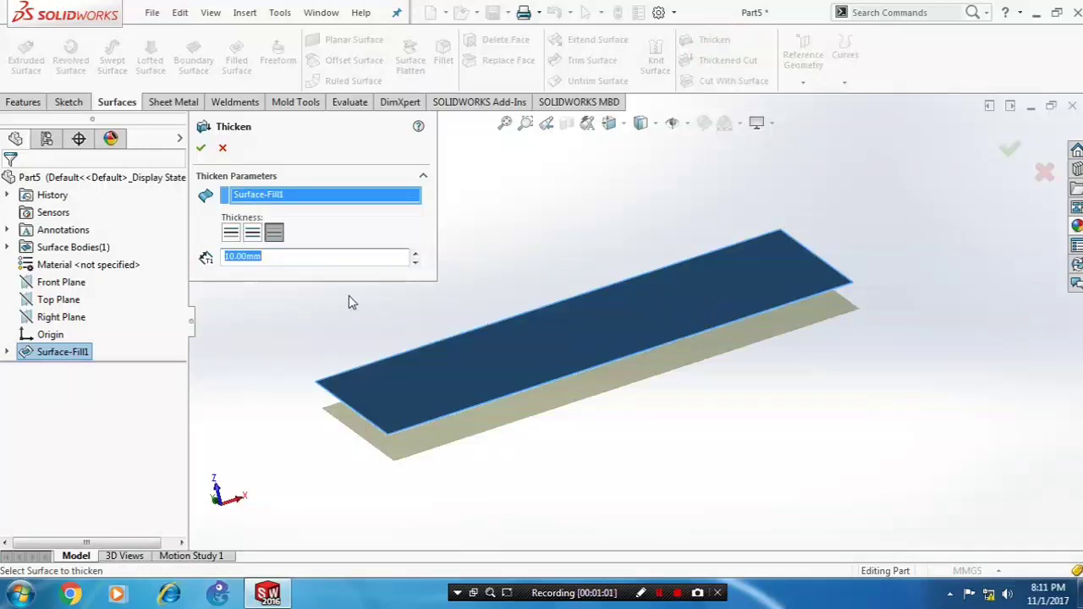
{"action": "double_click", "coordinate": [261, 258]}
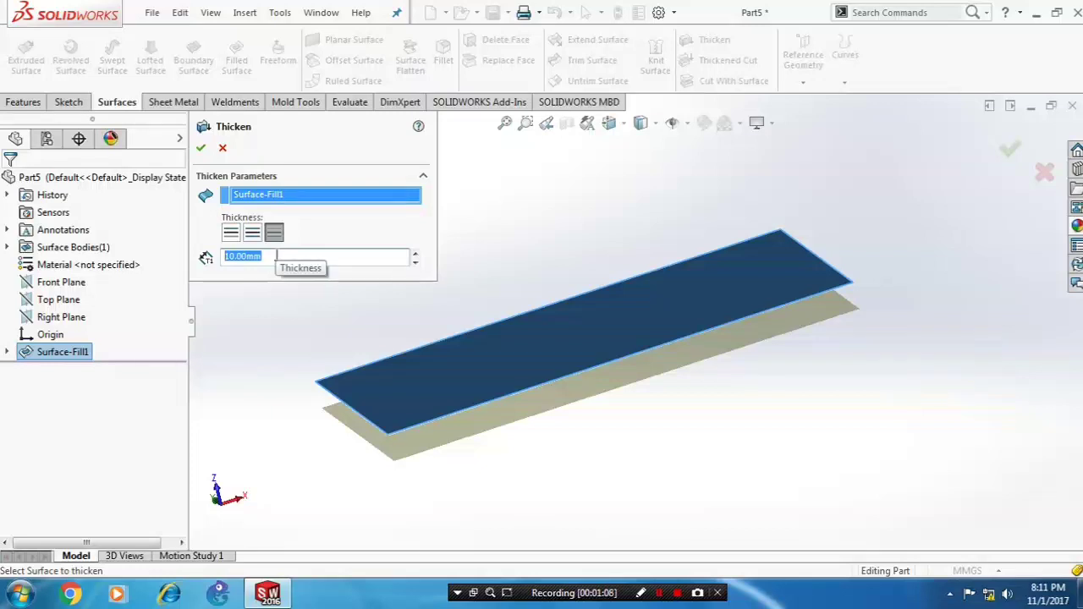
{"action": "type", "text": "8"}
{"action": "key", "text": "Return"}
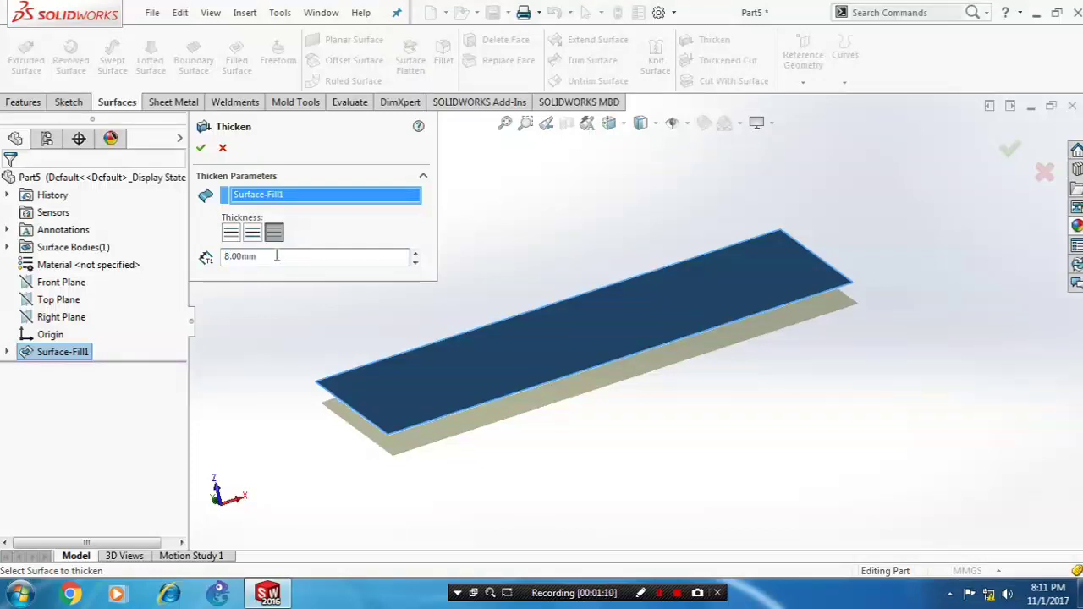
{"action": "left_click", "coordinate": [203, 149]}
{"action": "mouse_move", "coordinate": [469, 267]}
{"action": "middle_mouse_down"}
{"action": "mouse_move", "coordinate": [476, 310]}
{"action": "mouse_move", "coordinate": [415, 329]}
{"action": "mouse_move", "coordinate": [471, 339]}
{"action": "mouse_move", "coordinate": [544, 323]}
{"action": "mouse_move", "coordinate": [469, 310]}
{"action": "mouse_move", "coordinate": [447, 338]}
{"action": "mouse_move", "coordinate": [500, 318]}
{"action": "mouse_move", "coordinate": [396, 335]}
{"action": "middle_mouse_up"}
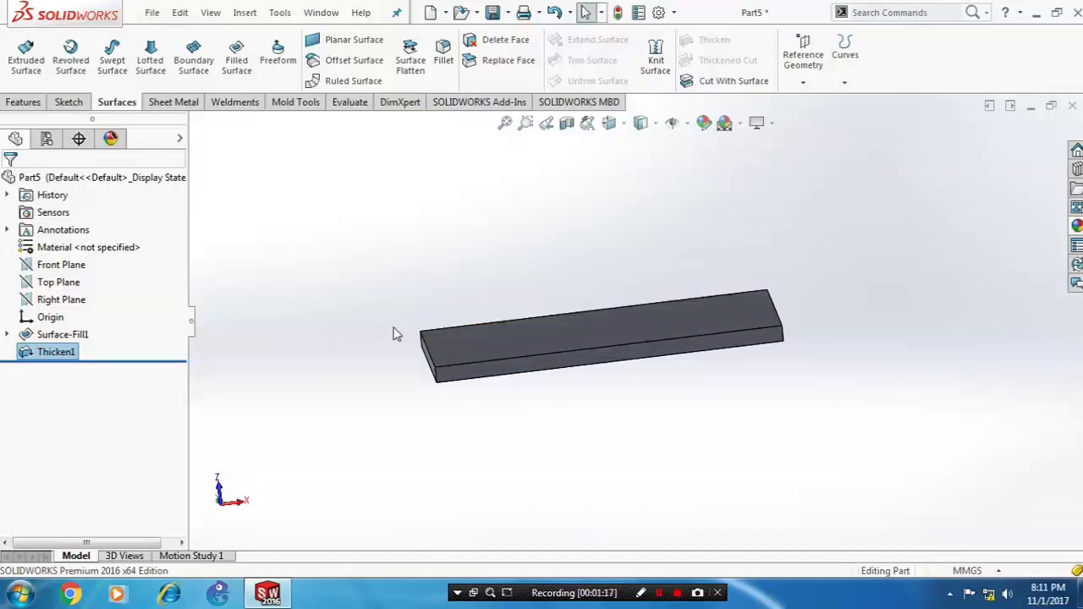
- Colour the Thicken1 plate green and select its top face
{"action": "right_click", "coordinate": [64, 355]}
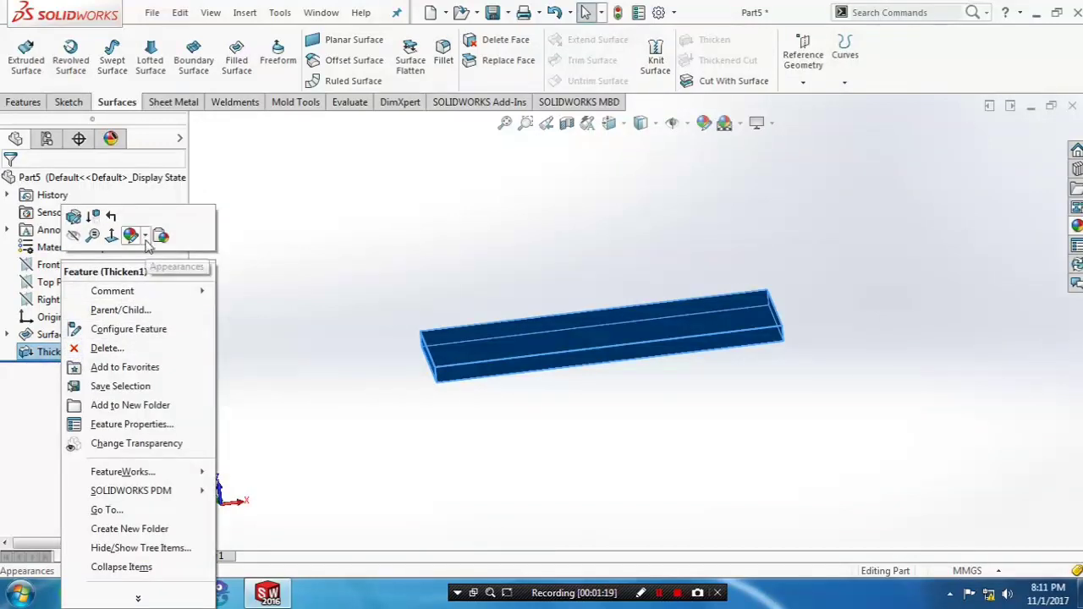
{"action": "left_click", "coordinate": [145, 236]}
{"action": "left_click", "coordinate": [158, 271]}
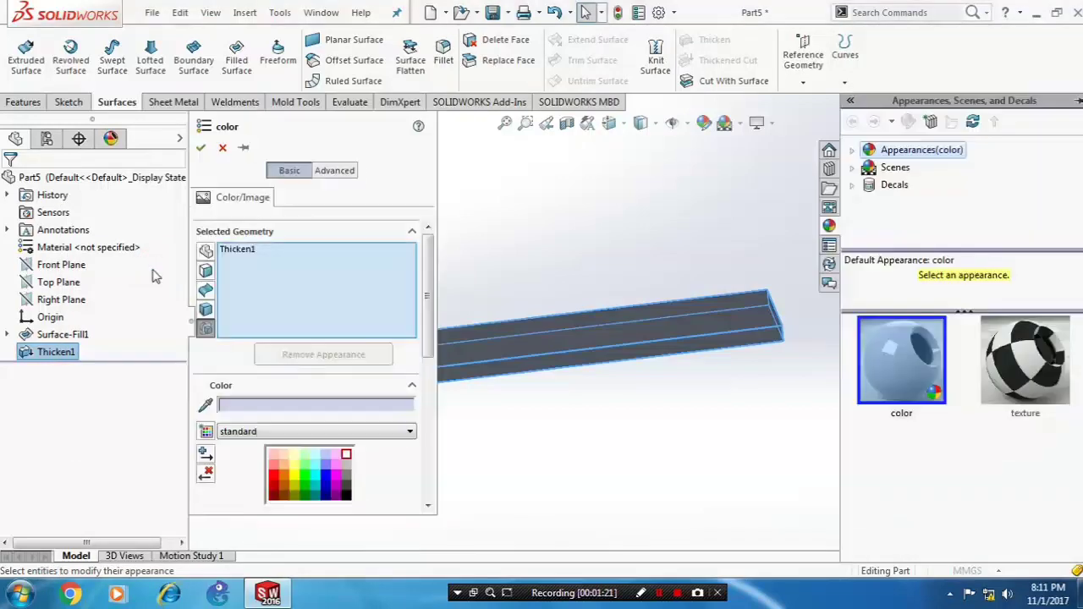
{"action": "scroll", "coordinate": [426, 309], "scroll_direction": "down", "scroll_amount": 3}
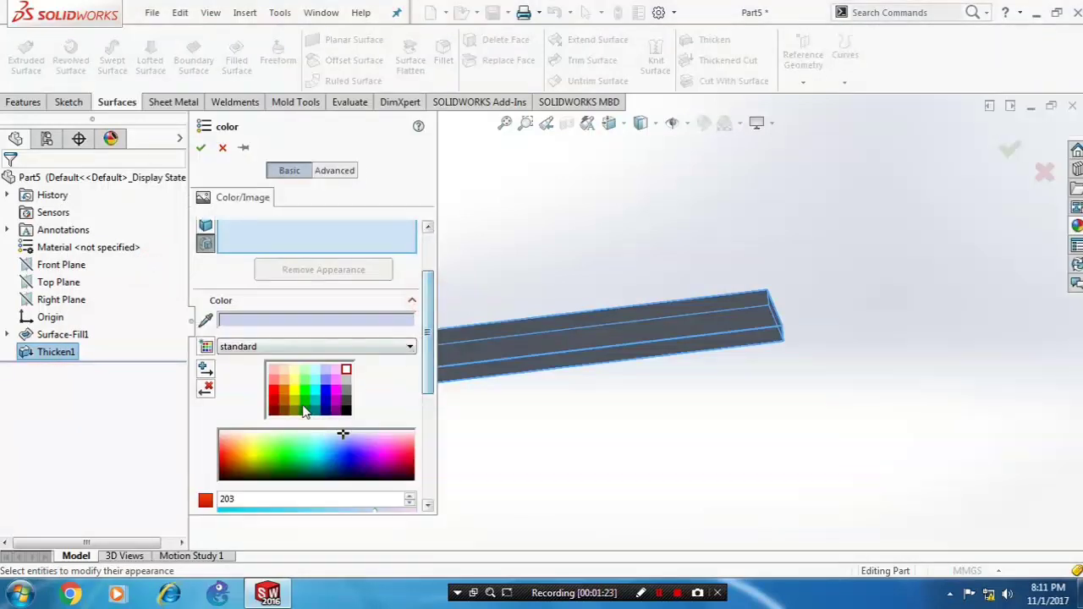
{"action": "left_click", "coordinate": [302, 392]}
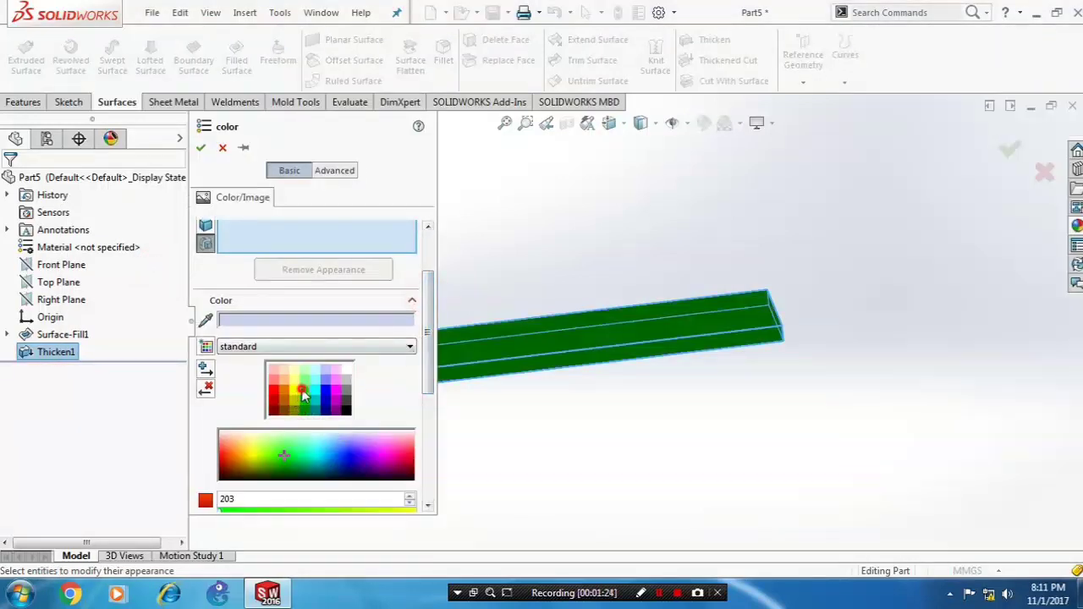
{"action": "left_click", "coordinate": [201, 147]}
{"action": "mouse_move", "coordinate": [443, 246]}
{"action": "middle_mouse_down"}
{"action": "mouse_move", "coordinate": [536, 292]}
{"action": "mouse_move", "coordinate": [556, 280]}
{"action": "middle_mouse_up"}
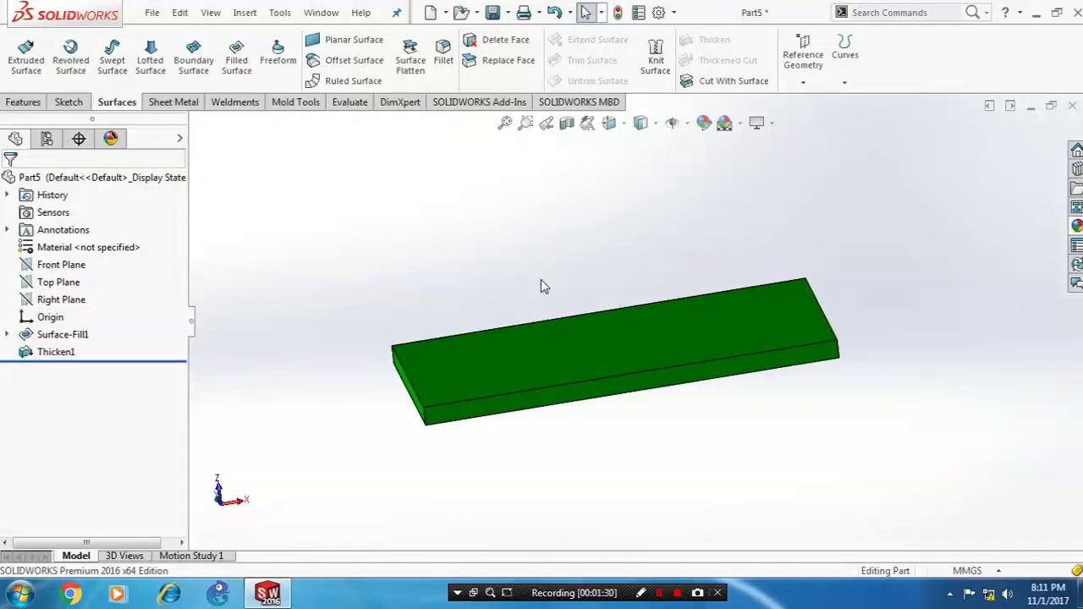
{"action": "left_click", "coordinate": [567, 349]}
- Looking normal to the top face, draw an S-shaped spline running past both long edges
{"action": "left_click", "coordinate": [71, 104]}
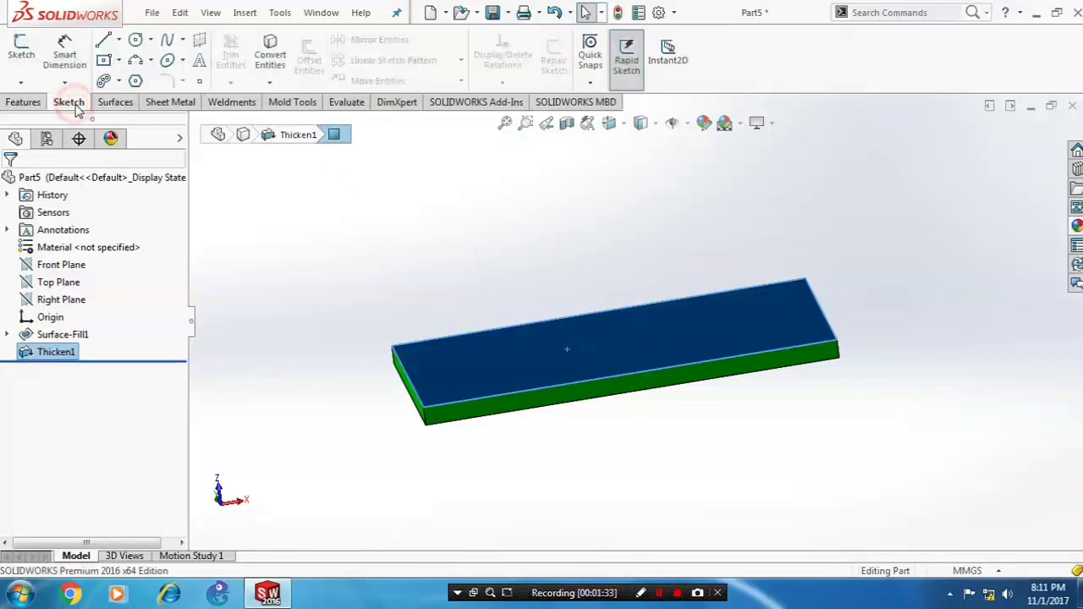
{"action": "key", "text": "space"}
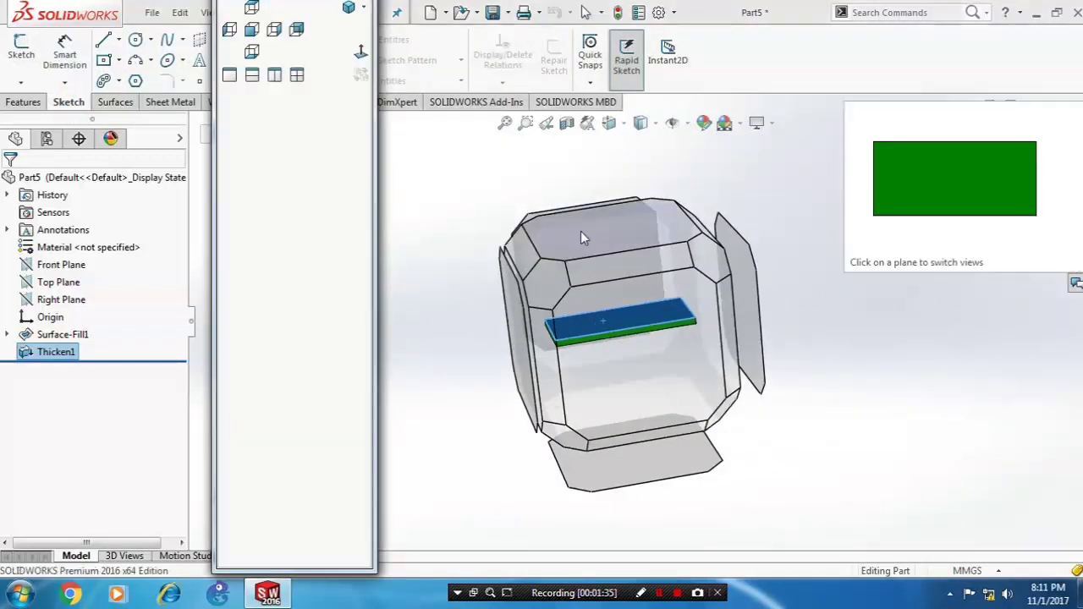
{"action": "left_click", "coordinate": [580, 234]}
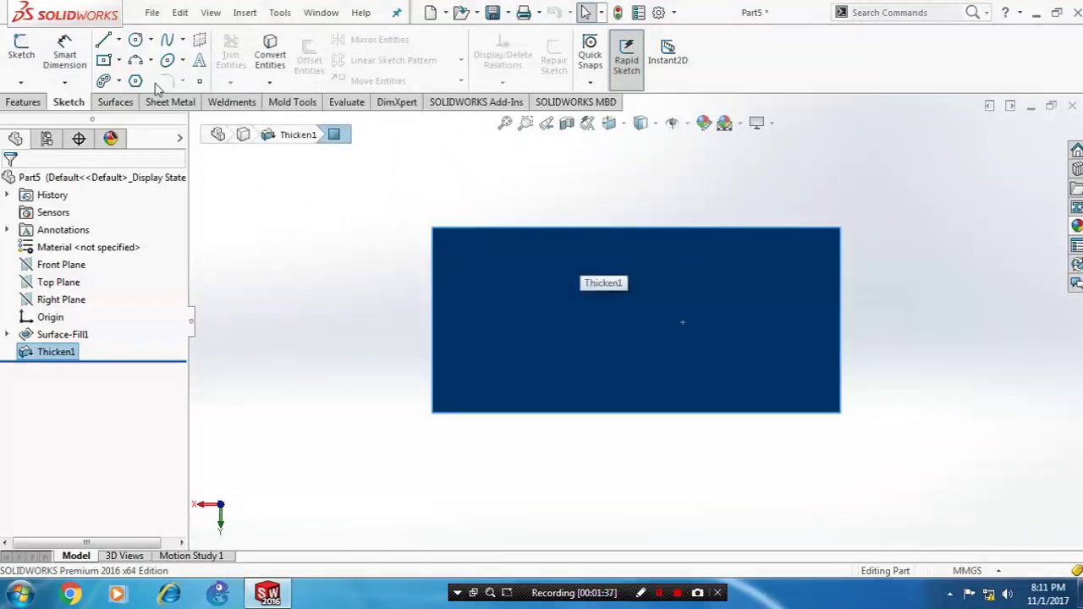
{"action": "left_click", "coordinate": [182, 39]}
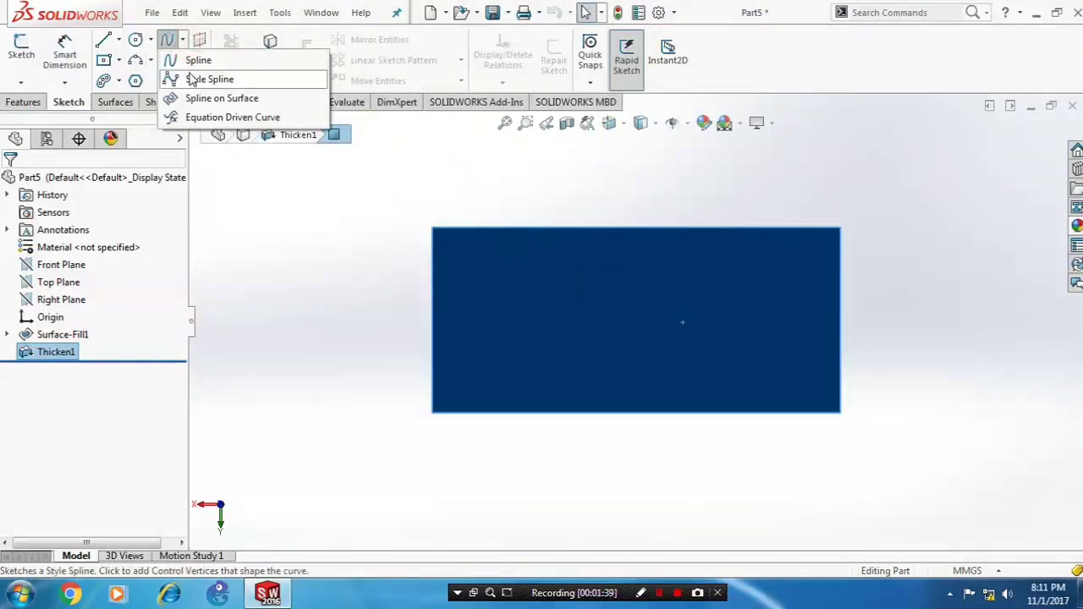
{"action": "left_click", "coordinate": [197, 61]}
{"action": "left_click", "coordinate": [610, 176]}
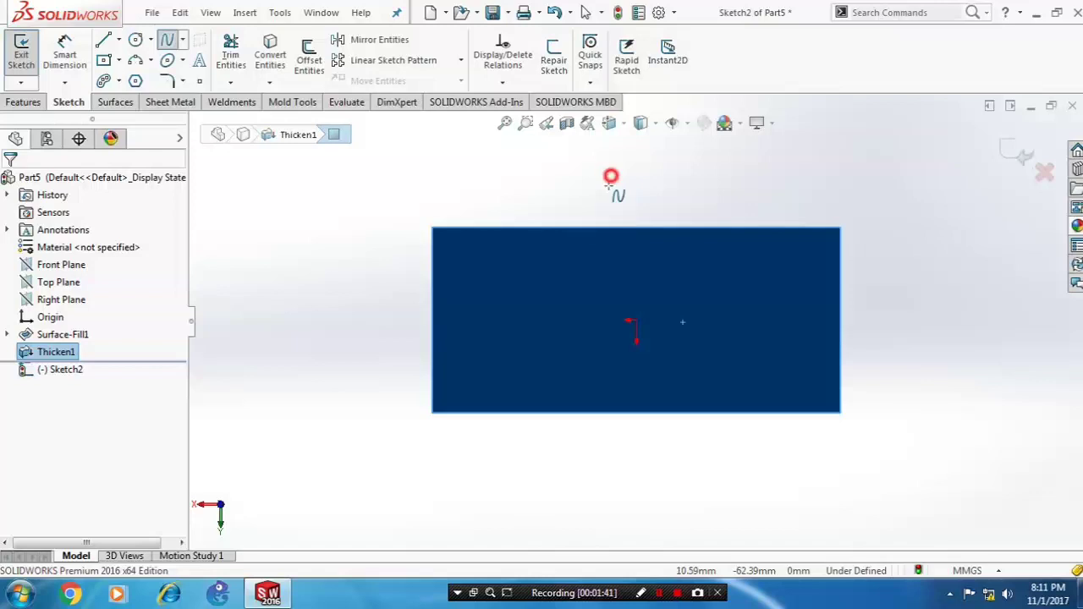
{"action": "left_click", "coordinate": [579, 265]}
{"action": "left_click", "coordinate": [618, 332]}
{"action": "left_click", "coordinate": [611, 386]}
{"action": "double_click", "coordinate": [550, 465]}
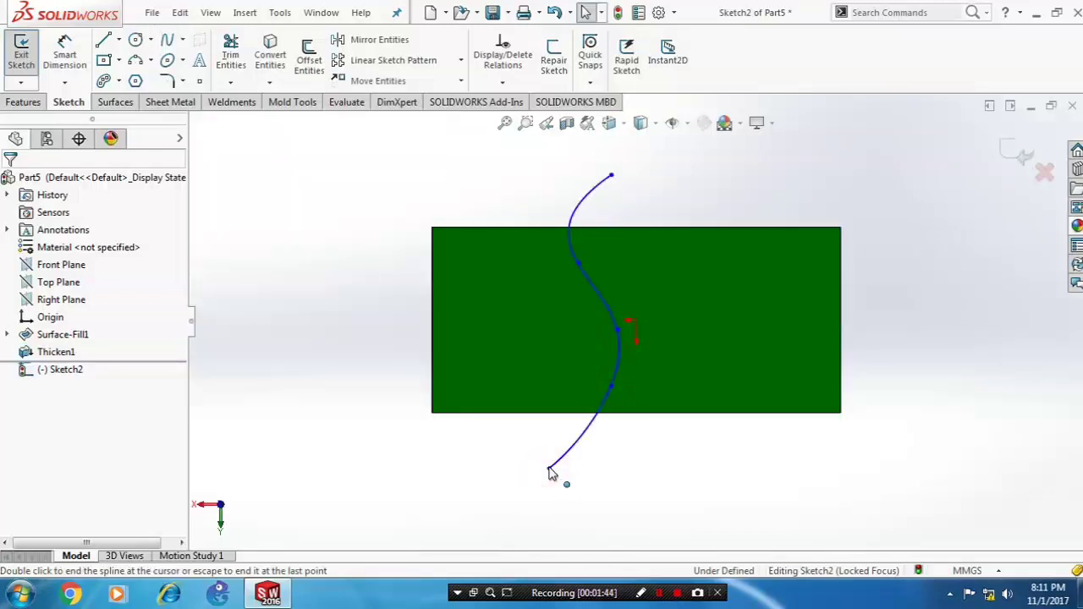
- Exit the spline sketch and orbit to a tilted 3D view
{"action": "left_click", "coordinate": [1011, 155]}
{"action": "mouse_move", "coordinate": [654, 440]}
{"action": "middle_mouse_down"}
{"action": "mouse_move", "coordinate": [668, 304]}
{"action": "mouse_move", "coordinate": [628, 394]}
{"action": "mouse_move", "coordinate": [641, 274]}
{"action": "mouse_move", "coordinate": [600, 429]}
{"action": "mouse_move", "coordinate": [605, 387]}
{"action": "mouse_move", "coordinate": [588, 414]}
{"action": "middle_mouse_up"}
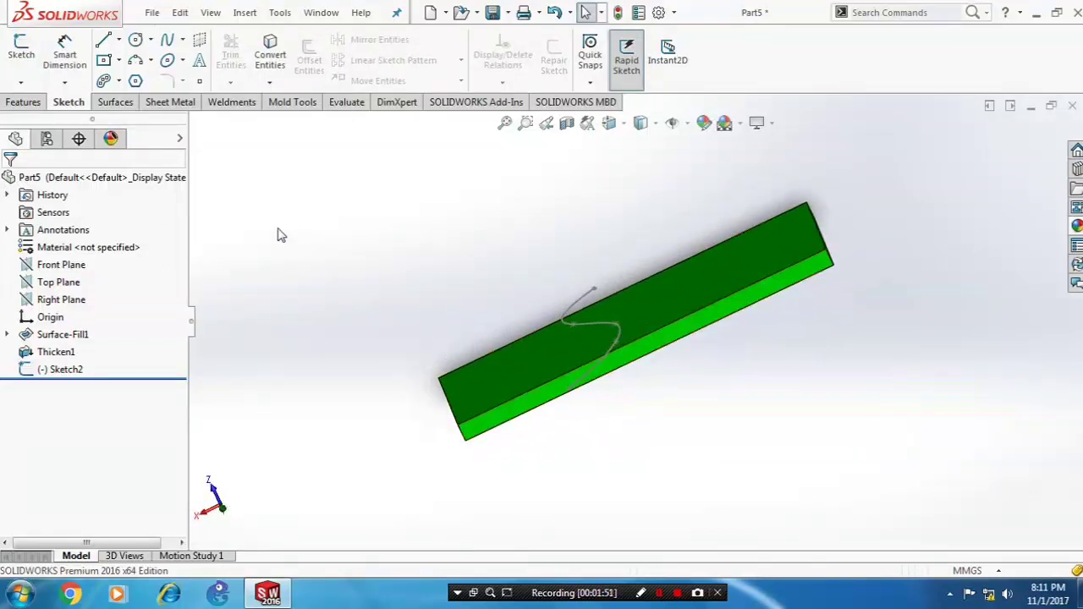
{"action": "left_click", "coordinate": [117, 102]}
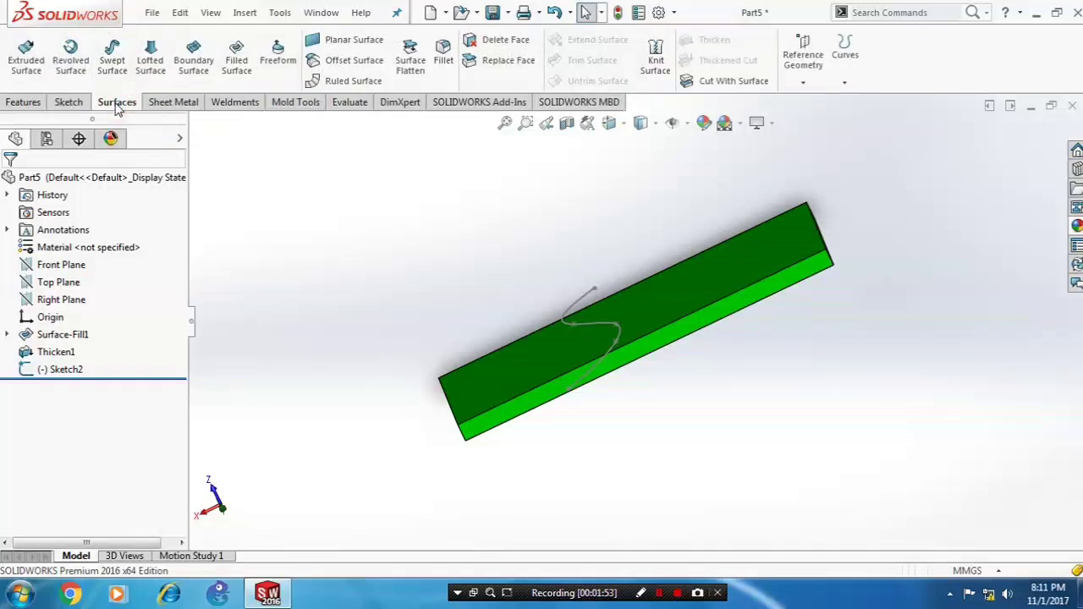
- Extrude the S-curve as a surface, Mid Plane with a 50 mm depth
{"action": "left_click", "coordinate": [26, 55]}
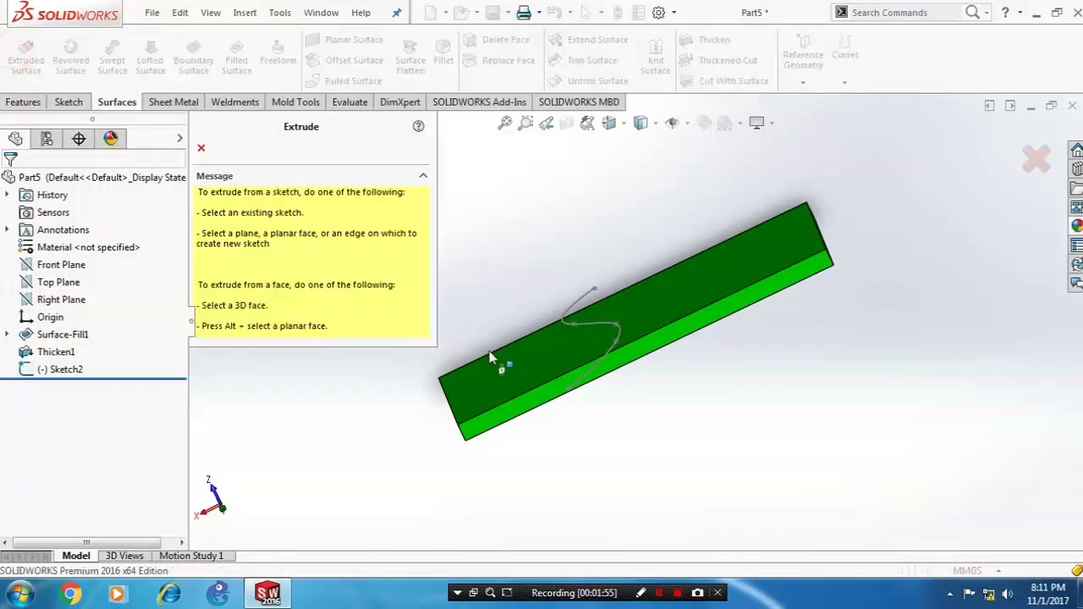
{"action": "left_click", "coordinate": [592, 333]}
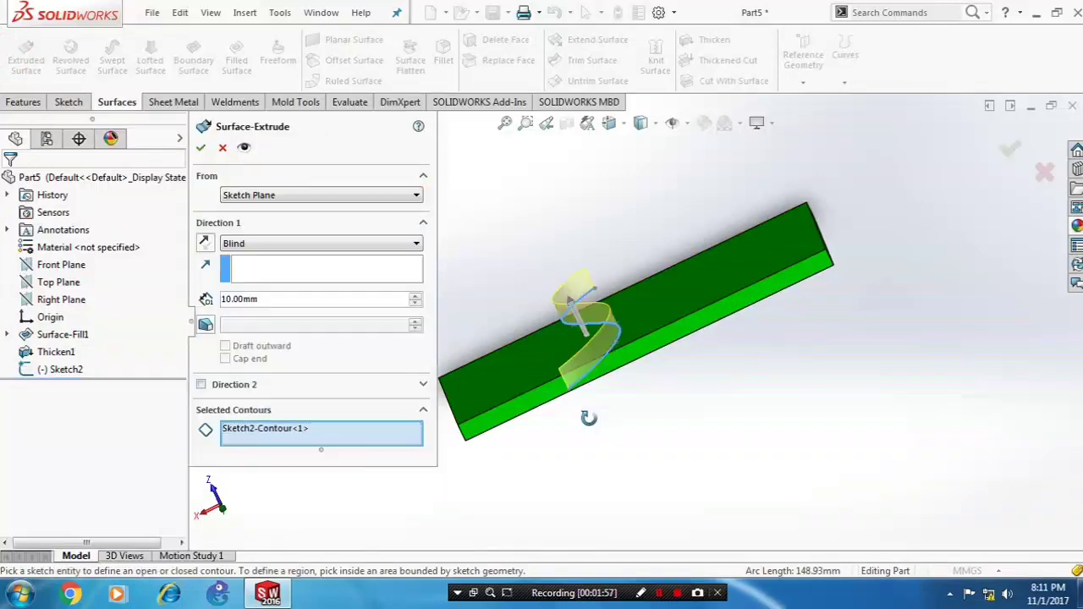
{"action": "left_click", "coordinate": [272, 302]}
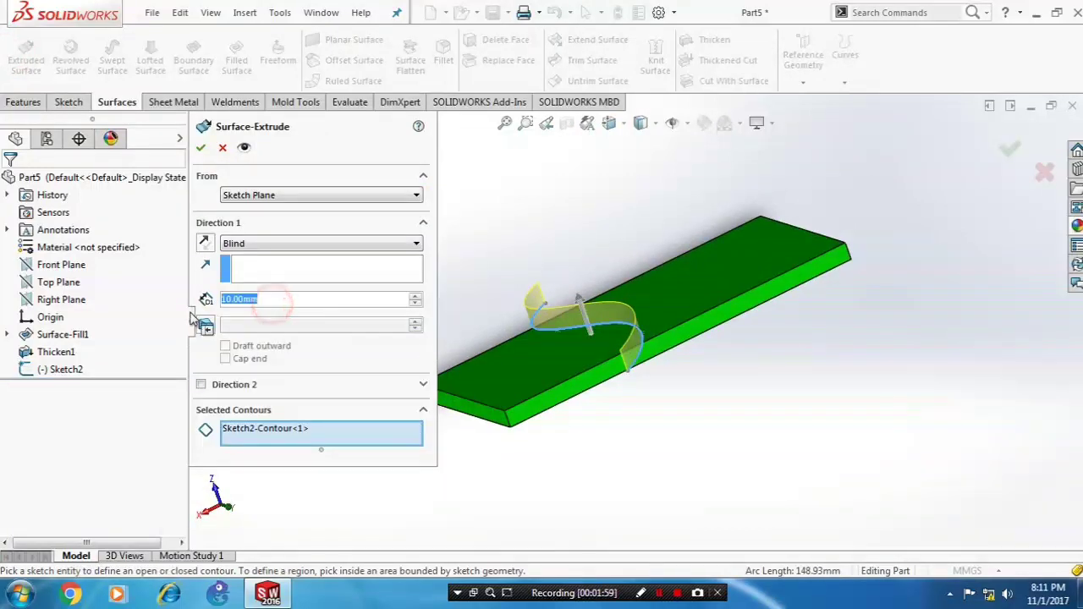
{"action": "type", "text": "50"}
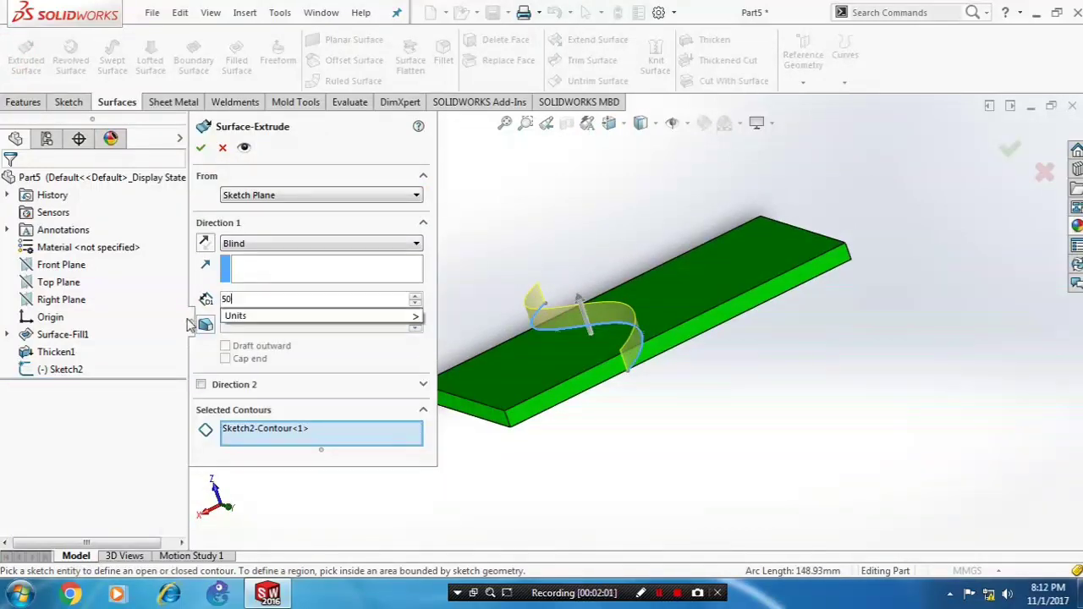
{"action": "key", "text": "Return"}
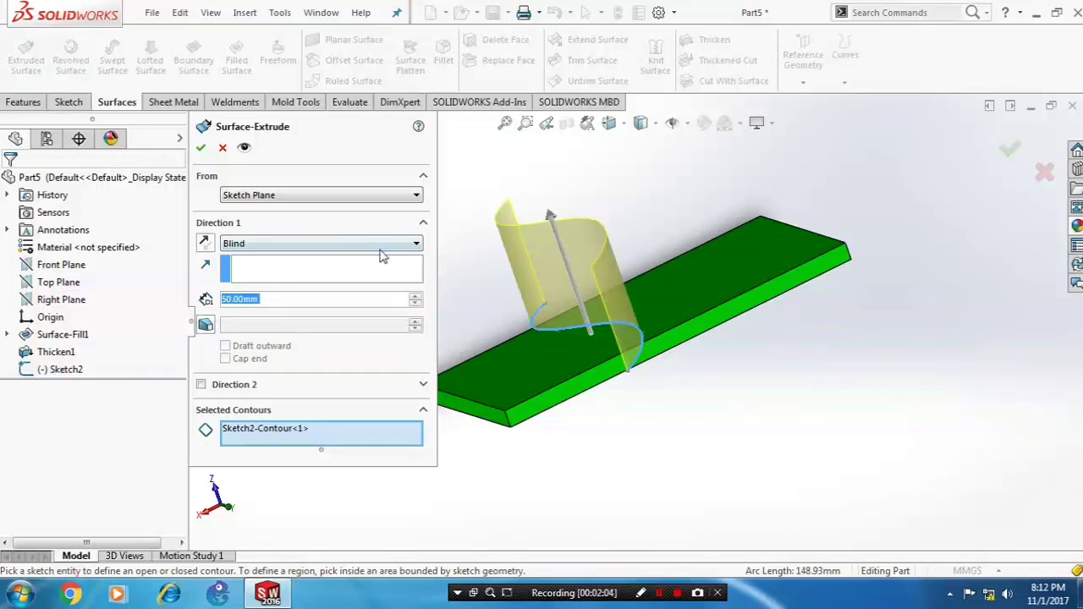
{"action": "left_click", "coordinate": [383, 247]}
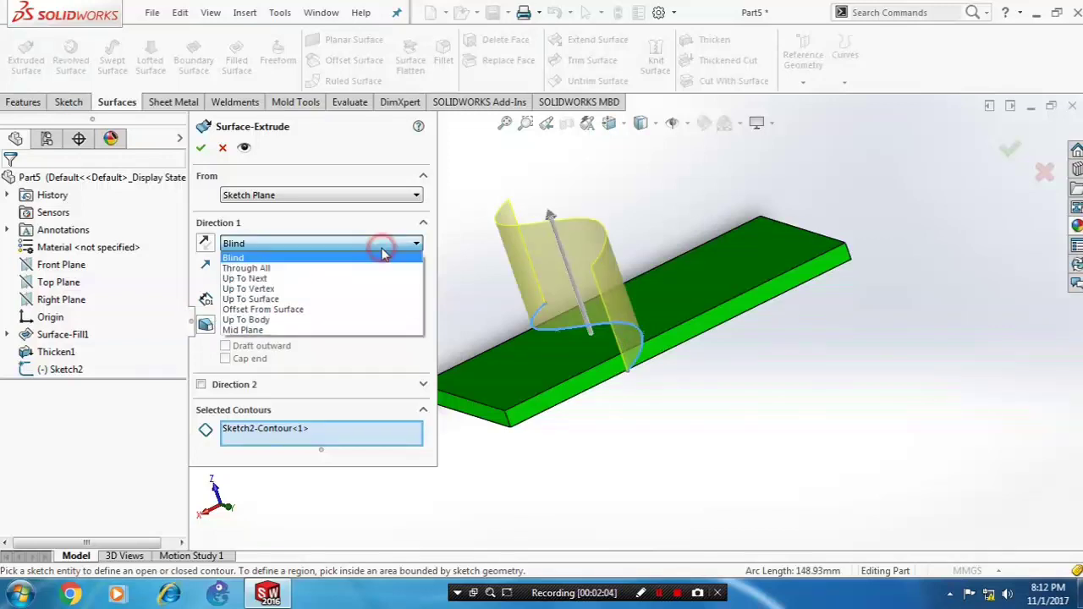
{"action": "left_click", "coordinate": [341, 330]}
- Change the mid-plane depth to 75 mm and create the extruded surface
{"action": "middle_click_drag", "start_coordinate": [580, 438], "coordinate": [625, 358]}
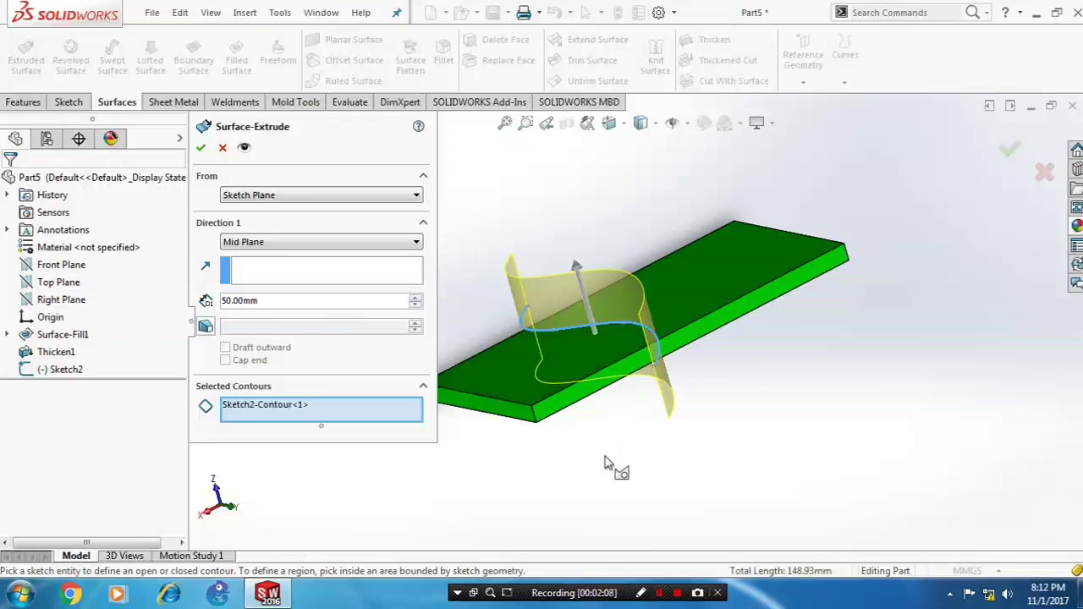
{"action": "middle_click_drag", "start_coordinate": [604, 463], "coordinate": [561, 440]}
{"action": "left_click_drag", "start_coordinate": [278, 310], "coordinate": [224, 310]}
{"action": "left_click_drag", "start_coordinate": [290, 299], "coordinate": [203, 315]}
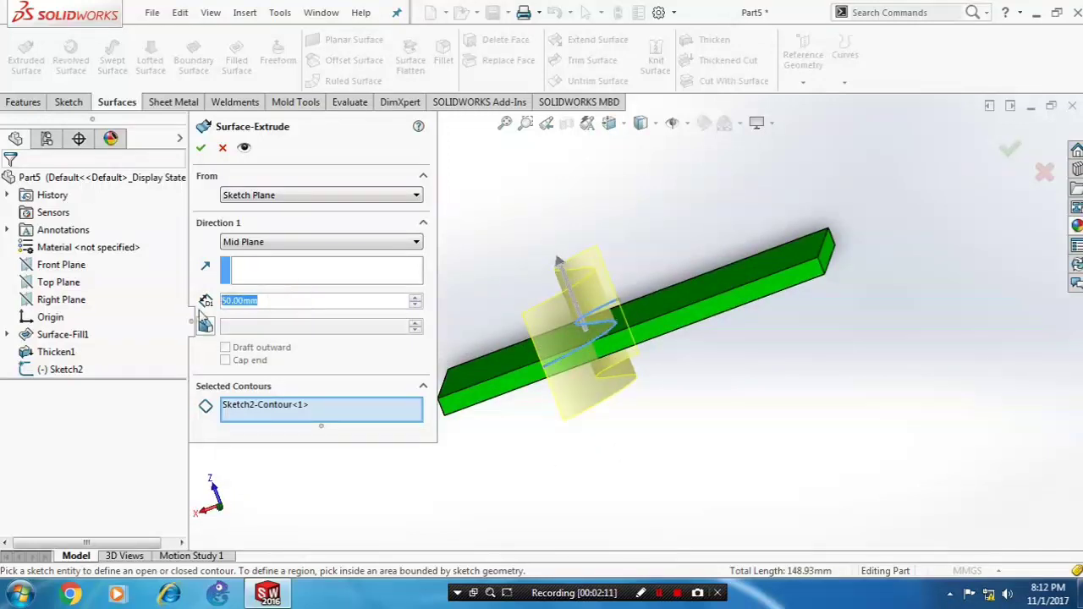
{"action": "type", "text": "75"}
{"action": "key", "text": "Return"}
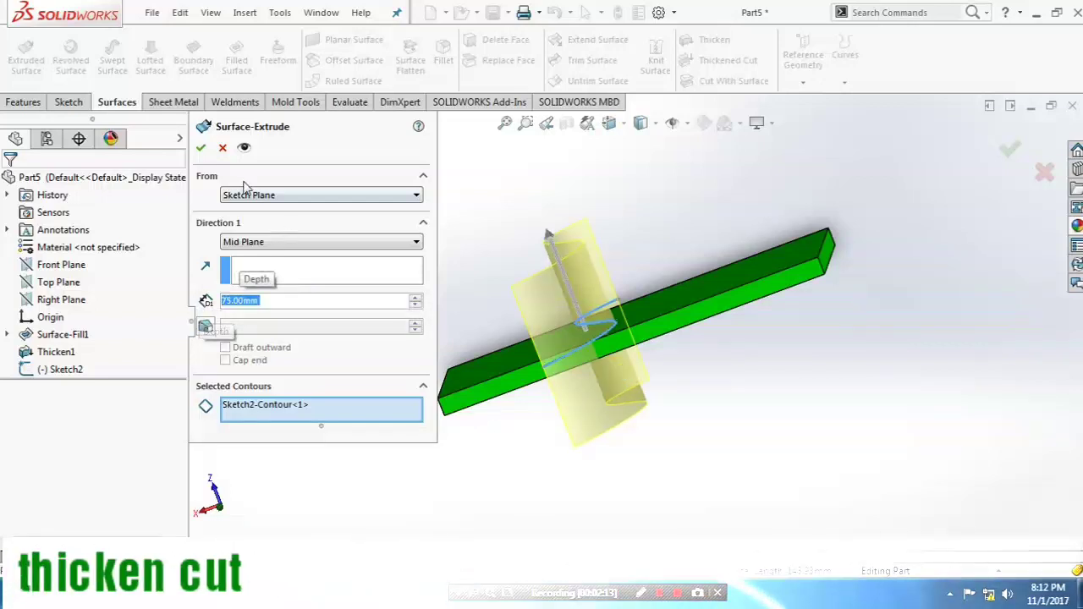
{"action": "left_click", "coordinate": [203, 150]}
{"action": "mouse_move", "coordinate": [713, 346]}
{"action": "middle_mouse_down"}
{"action": "mouse_move", "coordinate": [694, 420]}
{"action": "mouse_move", "coordinate": [725, 428]}
{"action": "mouse_move", "coordinate": [690, 433]}
{"action": "middle_mouse_up"}
- Give the S-shaped extruded surface face a cyan appearance
{"action": "right_click", "coordinate": [577, 328]}
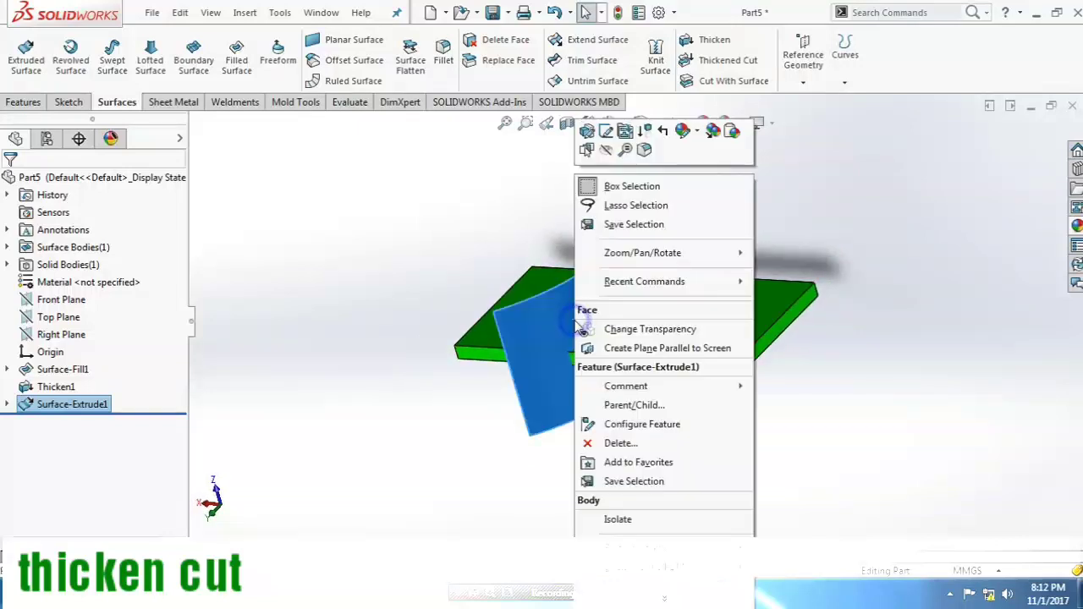
{"action": "left_click", "coordinate": [694, 135]}
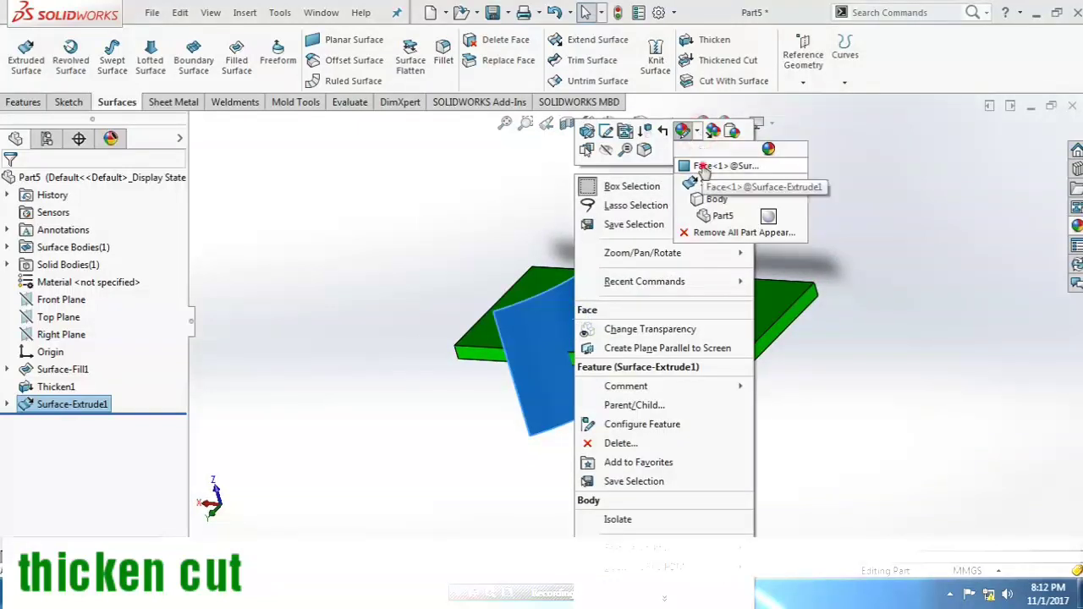
{"action": "left_click", "coordinate": [700, 177]}
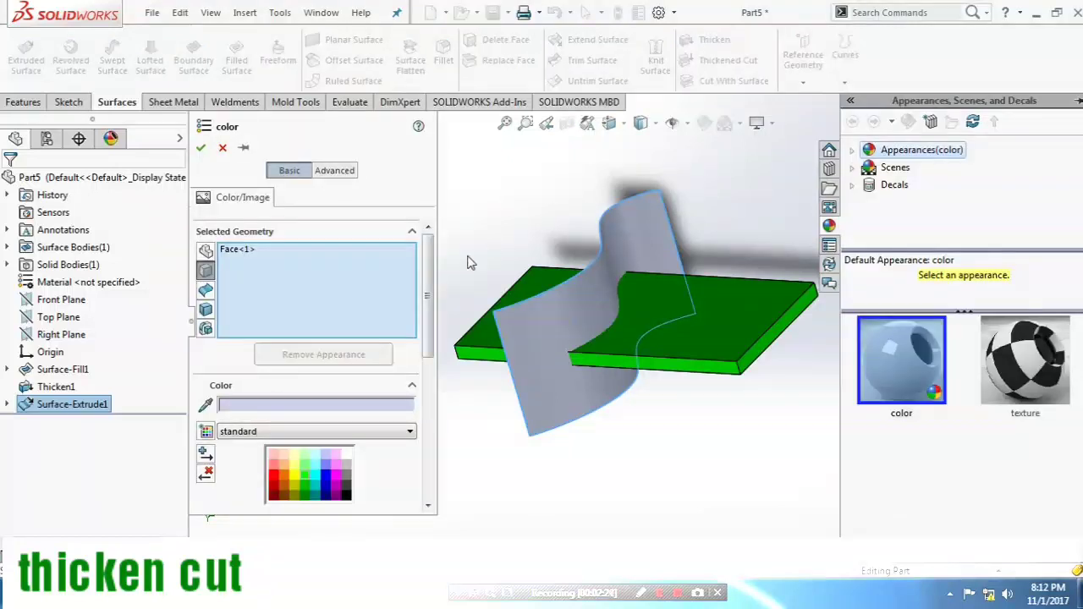
{"action": "scroll", "coordinate": [430, 298], "scroll_direction": "down", "scroll_amount": 2}
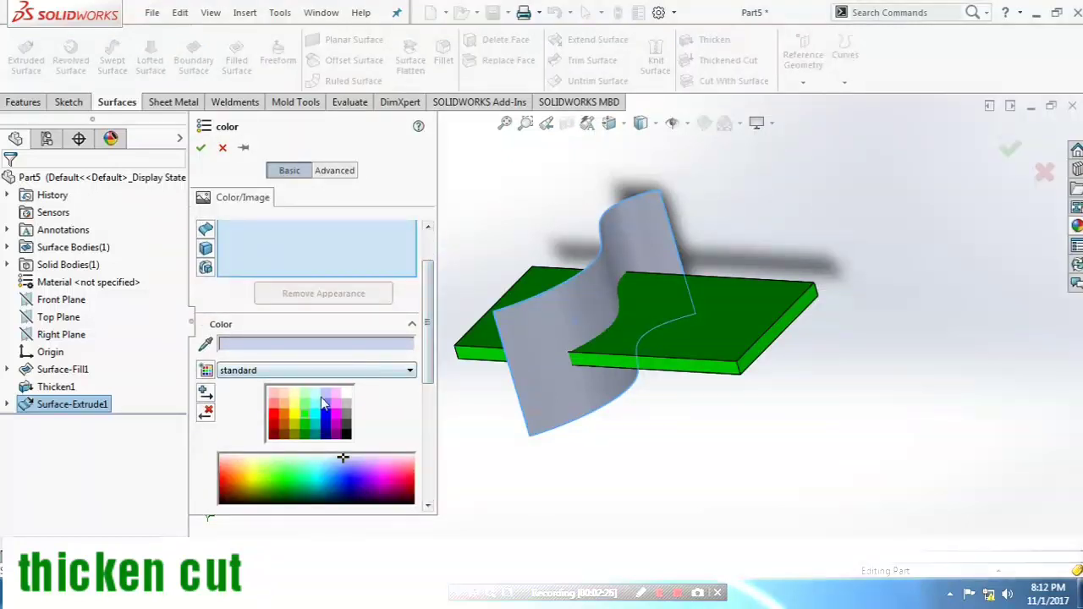
{"action": "left_click", "coordinate": [310, 425]}
{"action": "left_click", "coordinate": [315, 416]}
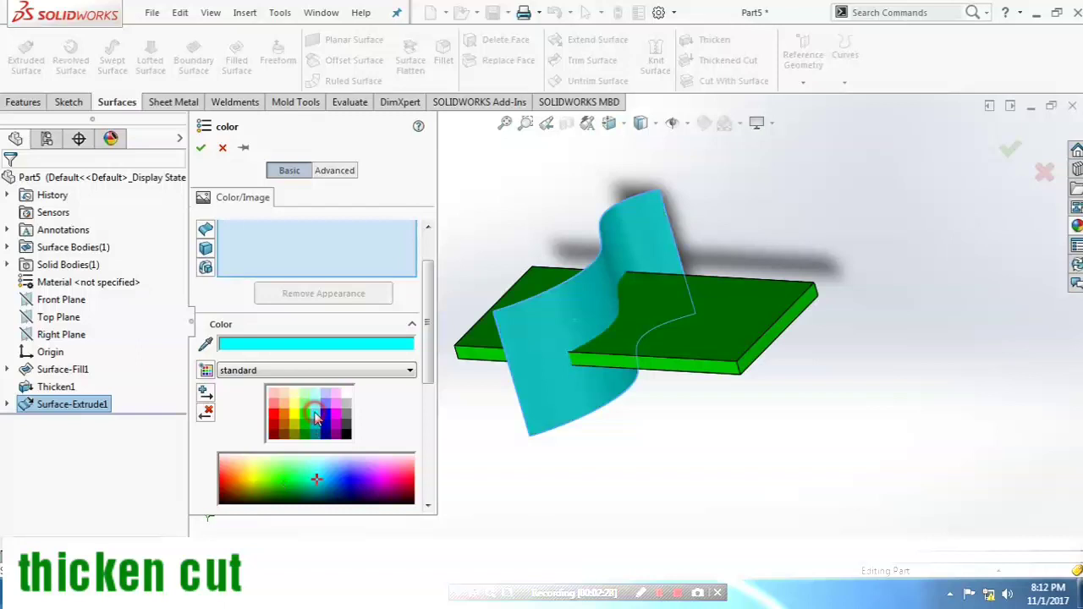
{"action": "left_click", "coordinate": [200, 148]}
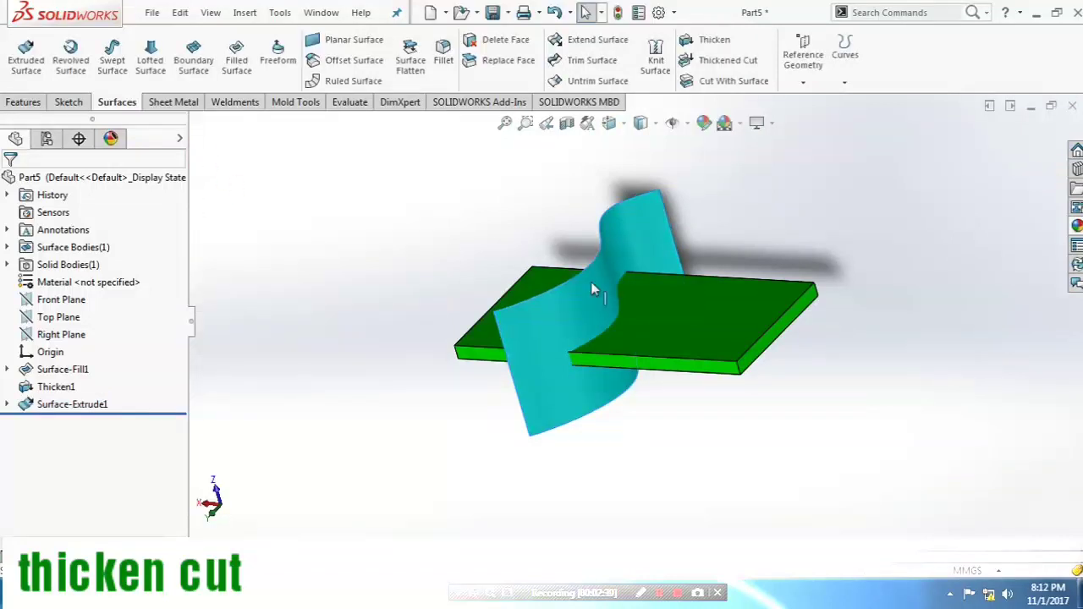
{"action": "mouse_move", "coordinate": [706, 396]}
{"action": "middle_mouse_down"}
{"action": "mouse_move", "coordinate": [786, 386]}
{"action": "mouse_move", "coordinate": [769, 271]}
{"action": "mouse_move", "coordinate": [762, 314]}
{"action": "mouse_move", "coordinate": [654, 437]}
{"action": "mouse_move", "coordinate": [600, 445]}
{"action": "middle_mouse_up"}
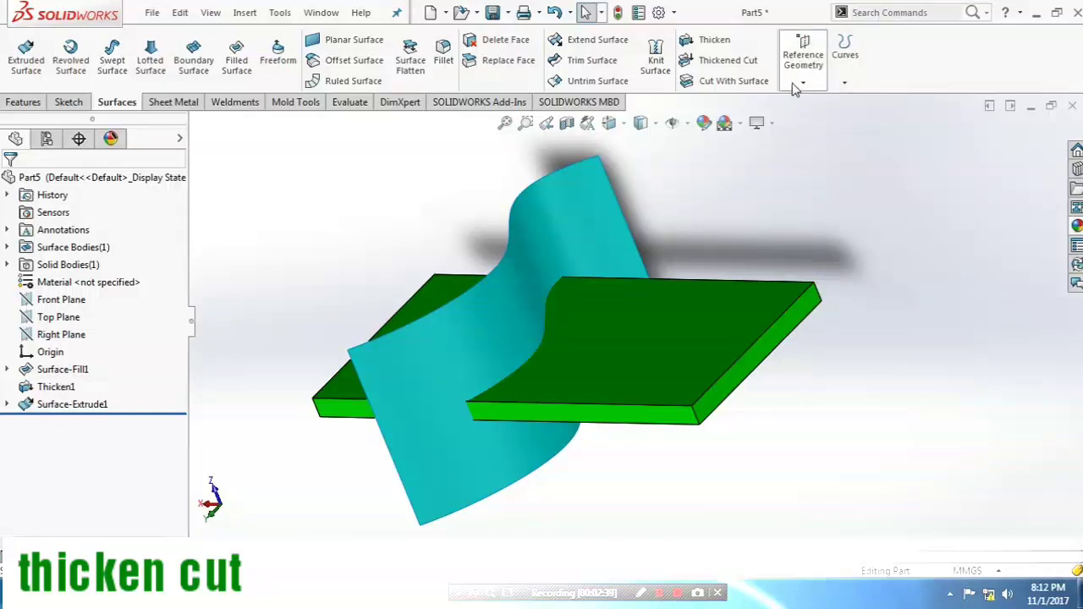
- Apply a 10 mm thickened cut using Surface-Extrude1 through the plate
{"action": "left_click", "coordinate": [727, 61]}
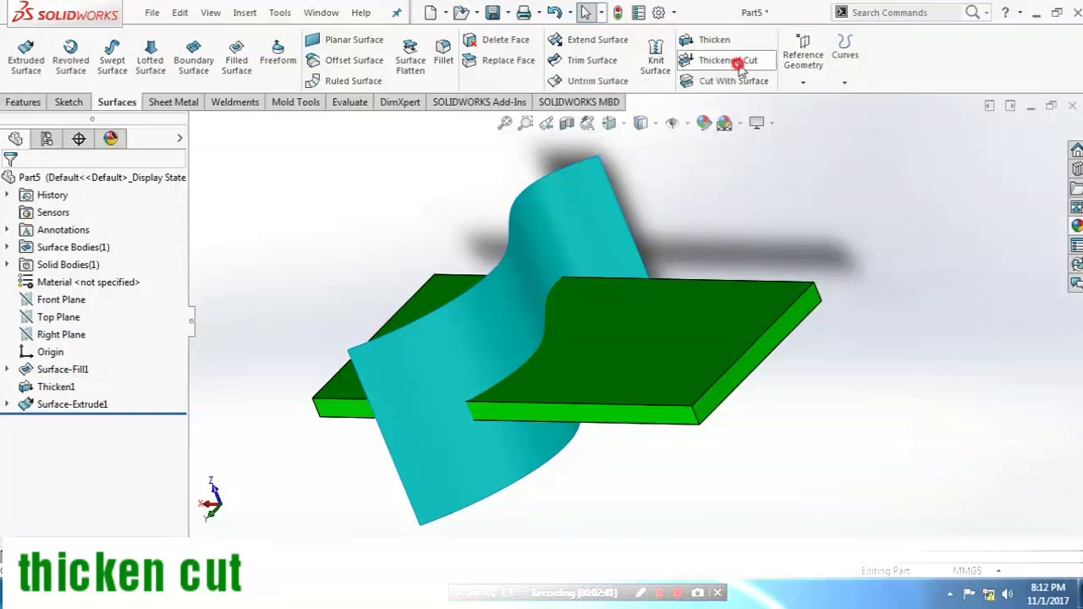
{"action": "left_click", "coordinate": [237, 196]}
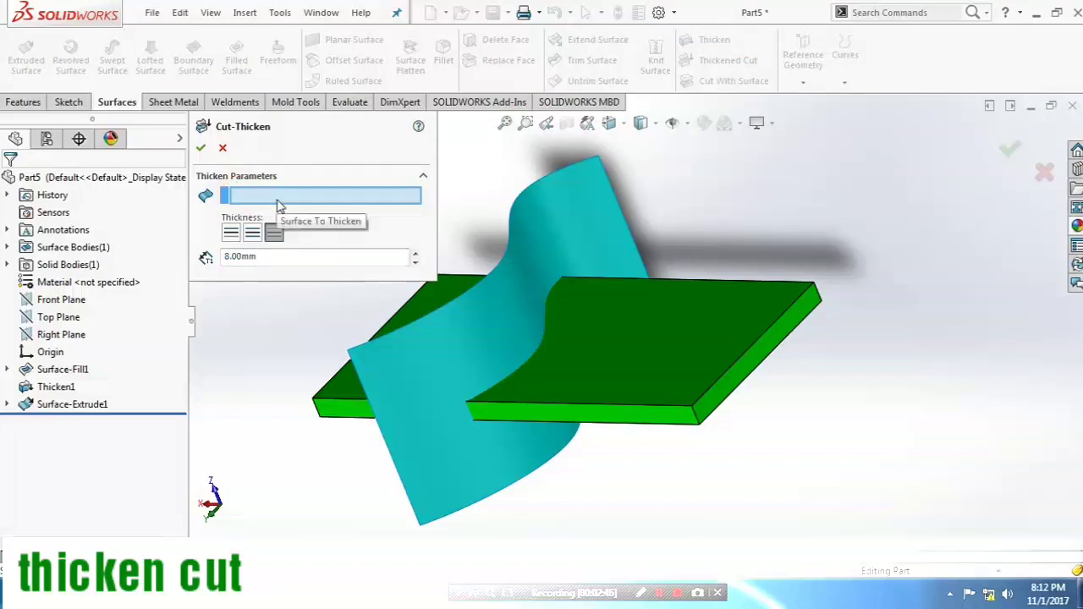
{"action": "left_click", "coordinate": [507, 296]}
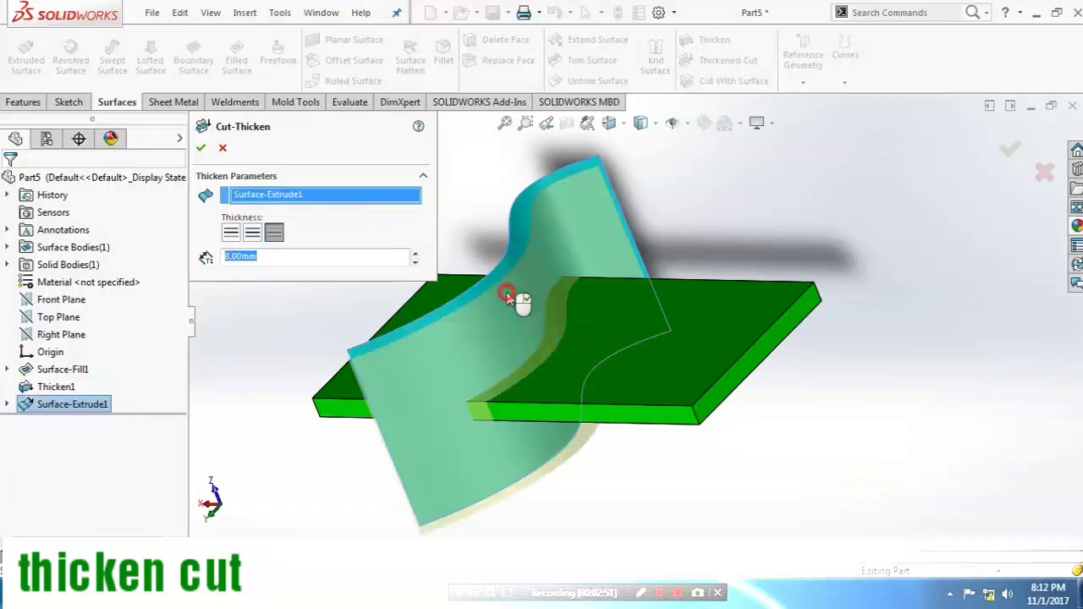
{"action": "middle_click_drag", "start_coordinate": [507, 355], "coordinate": [570, 476]}
{"action": "left_click", "coordinate": [280, 260]}
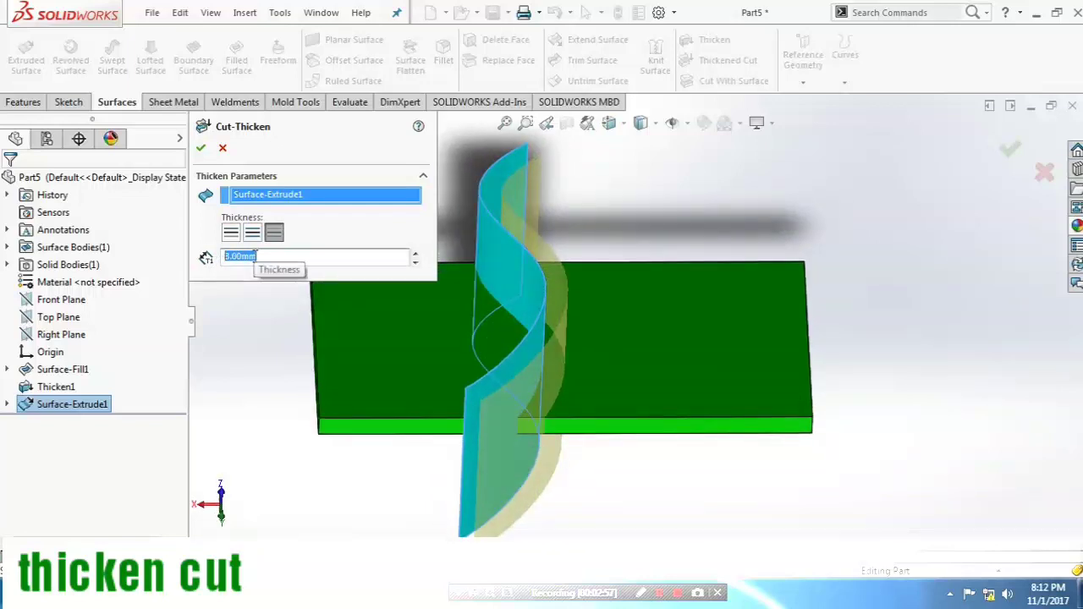
{"action": "type", "text": "10"}
{"action": "left_click", "coordinate": [258, 261]}
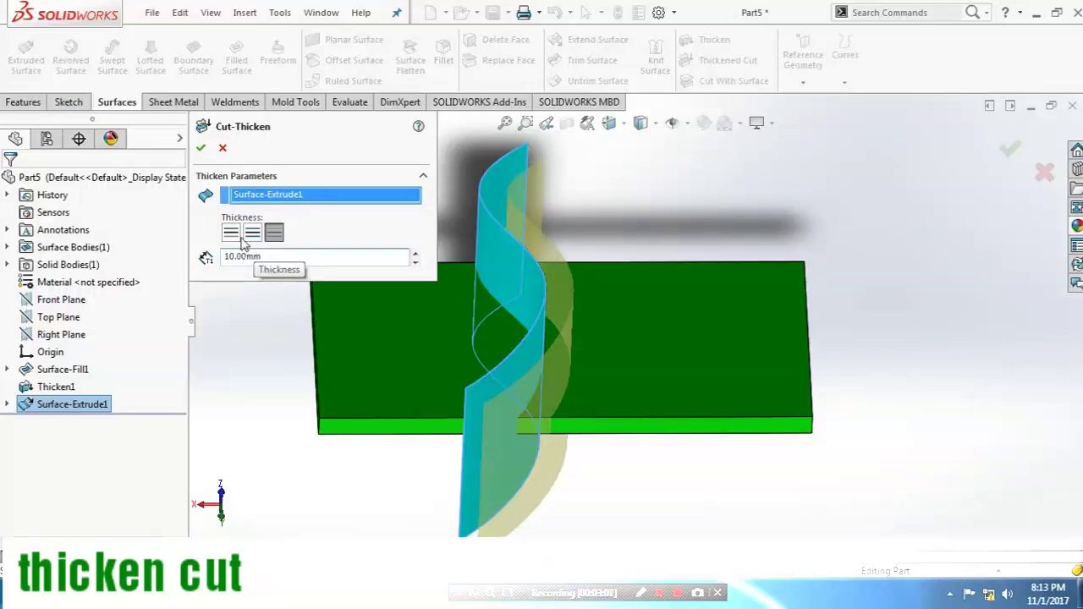
{"action": "left_click", "coordinate": [201, 149]}
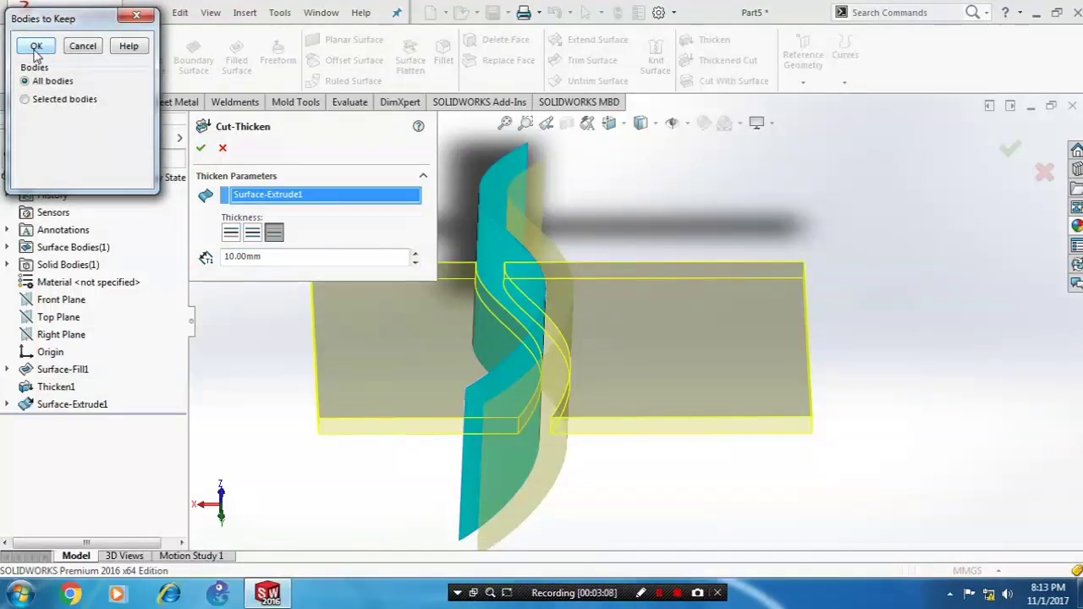
- Keep all bodies and inspect the two plate pieces split by the S-shaped gap
{"action": "left_click", "coordinate": [36, 47]}
{"action": "mouse_move", "coordinate": [474, 459]}
{"action": "middle_mouse_down"}
{"action": "mouse_move", "coordinate": [530, 449]}
{"action": "mouse_move", "coordinate": [498, 447]}
{"action": "mouse_move", "coordinate": [486, 406]}
{"action": "mouse_move", "coordinate": [580, 440]}
{"action": "mouse_move", "coordinate": [554, 397]}
{"action": "mouse_move", "coordinate": [502, 468]}
{"action": "middle_mouse_up"}
{"action": "mouse_move", "coordinate": [387, 466]}
{"action": "middle_mouse_down"}
{"action": "mouse_move", "coordinate": [499, 445]}
{"action": "mouse_move", "coordinate": [418, 449]}
{"action": "mouse_move", "coordinate": [428, 464]}
{"action": "middle_mouse_up"}
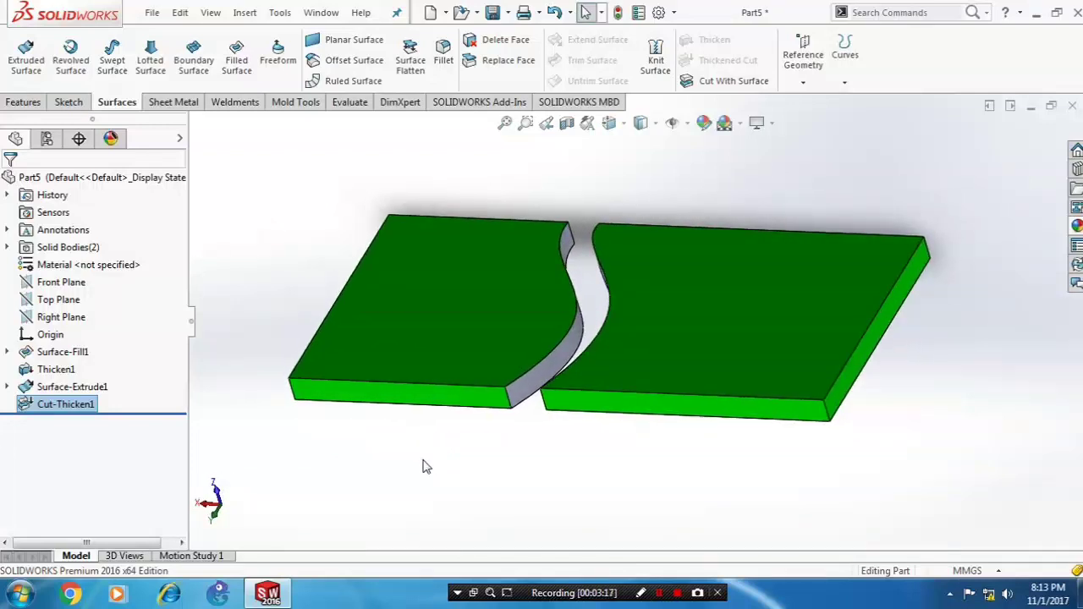
{"action": "left_click", "coordinate": [330, 501]}
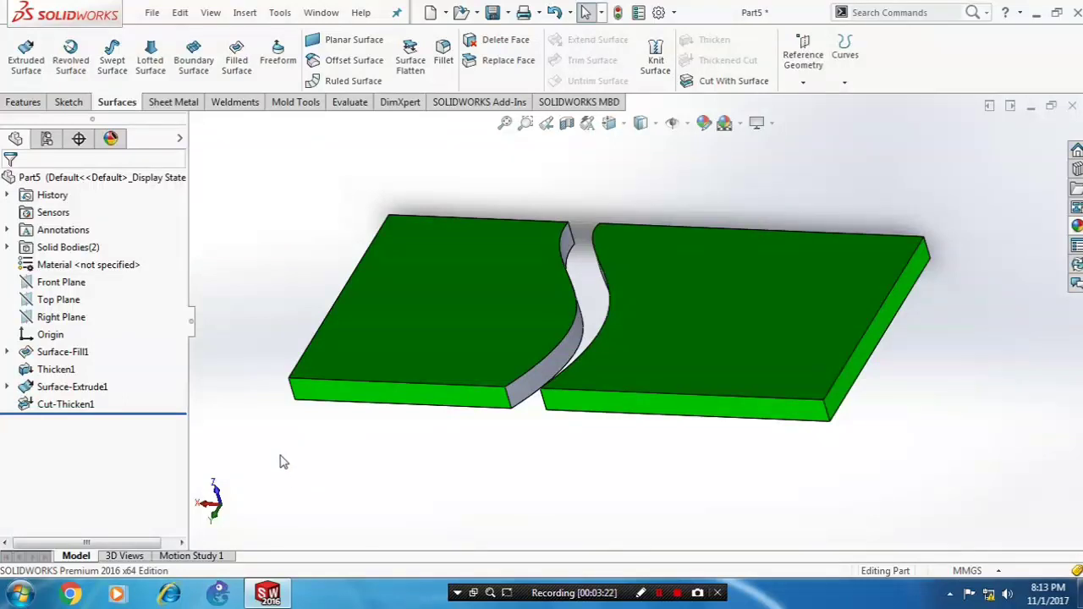
- Delete Cut-Thicken1 from the FeatureManager tree and confirm the deletion
{"action": "left_click", "coordinate": [72, 407]}
{"action": "right_click", "coordinate": [72, 411]}
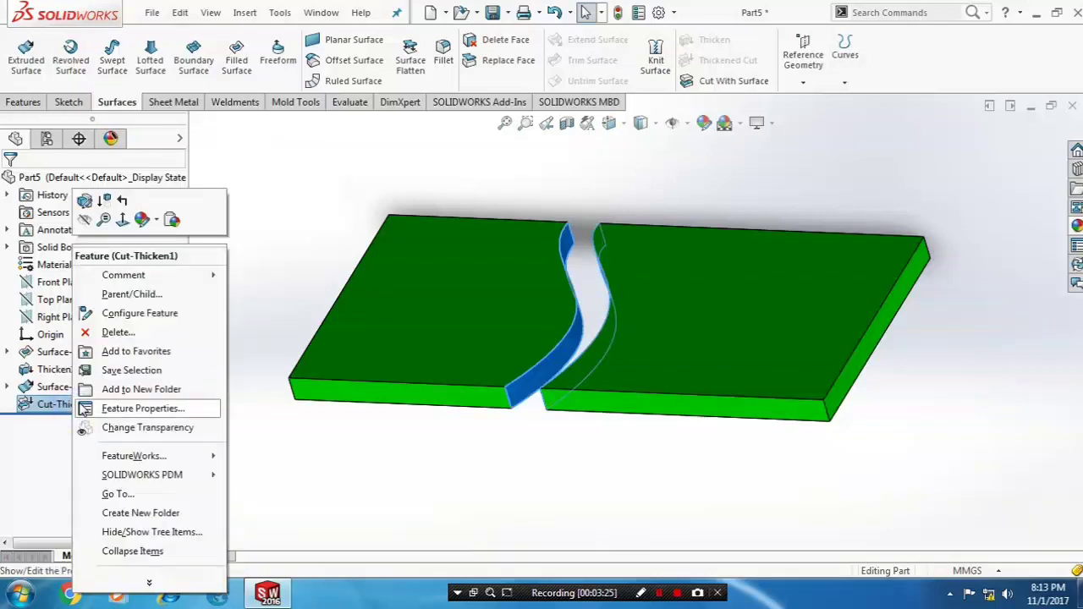
{"action": "left_click", "coordinate": [113, 333]}
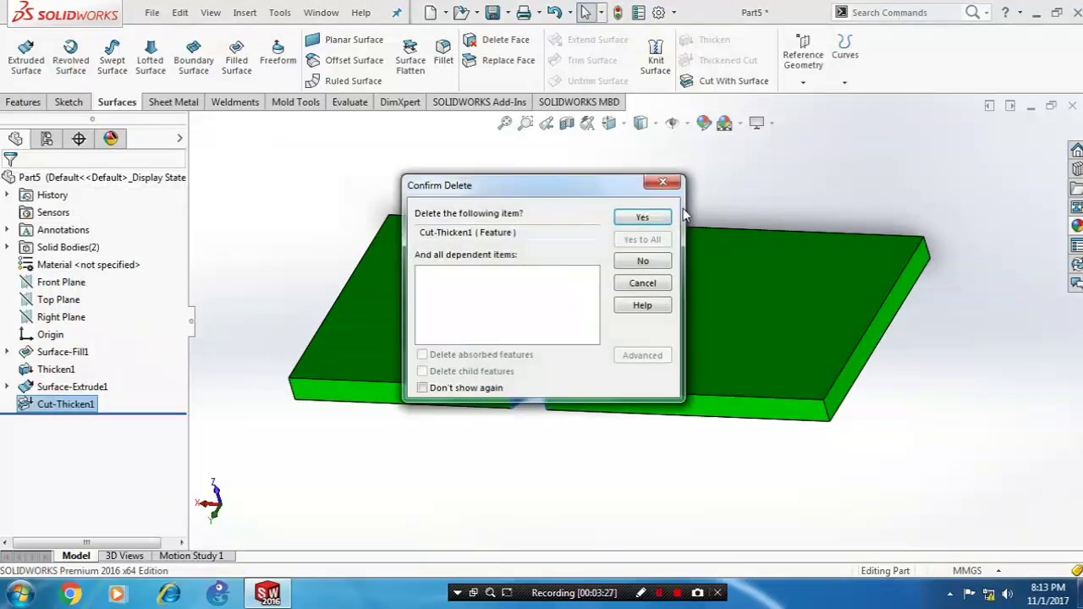
{"action": "left_click", "coordinate": [643, 217]}
{"action": "middle_click_drag", "start_coordinate": [607, 442], "coordinate": [781, 310]}
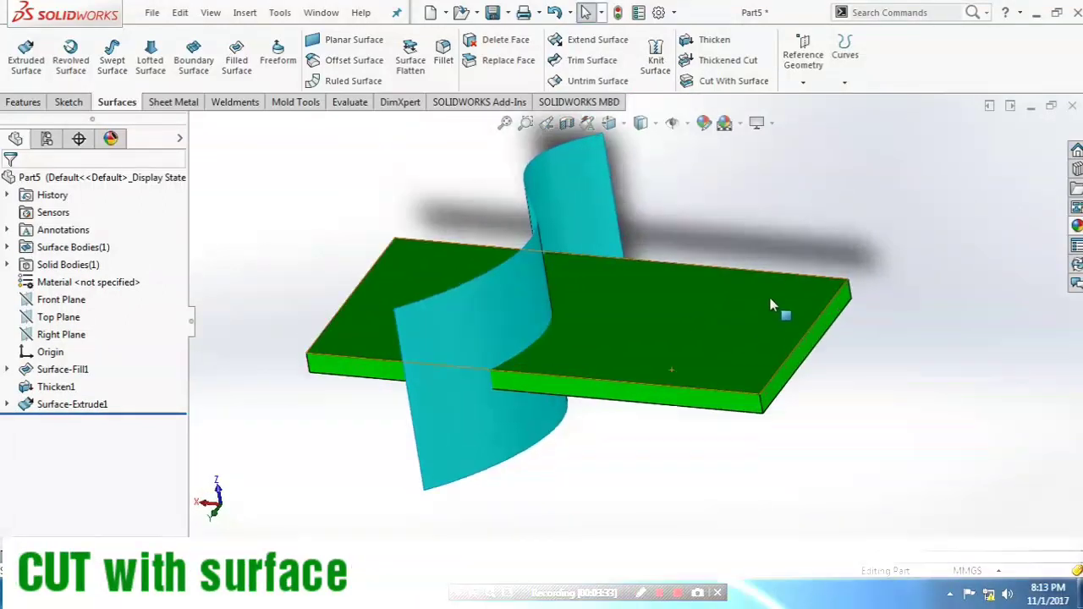
- Apply Cut With Surface using Surface-Extrude1, creating SurfaceCut1 that trims the plate along the S-curve
{"action": "mouse_move", "coordinate": [729, 440]}
{"action": "middle_mouse_down"}
{"action": "mouse_move", "coordinate": [703, 437]}
{"action": "mouse_move", "coordinate": [880, 245]}
{"action": "middle_mouse_up"}
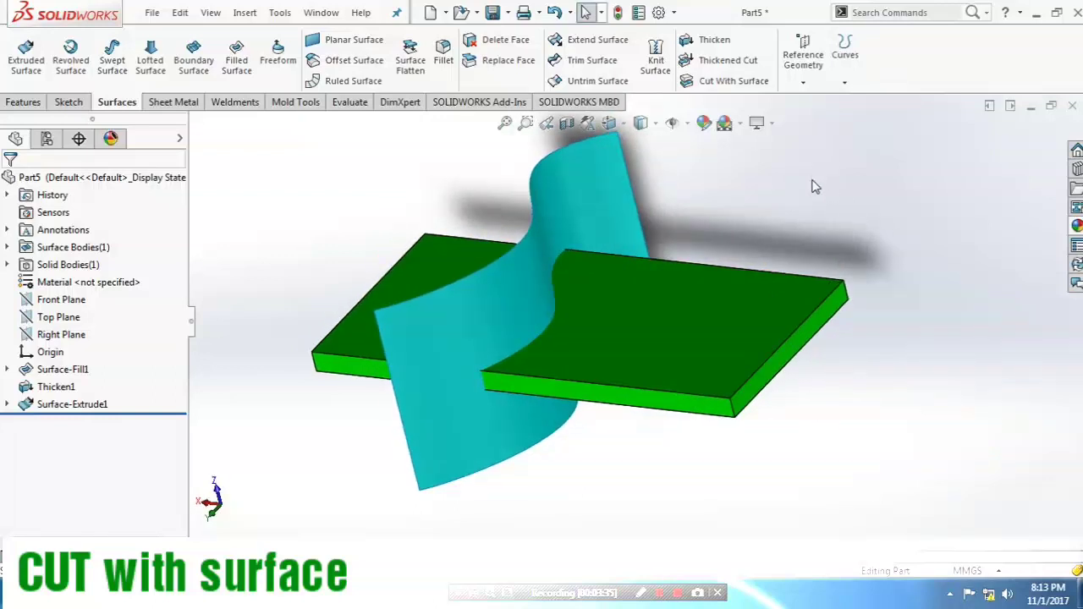
{"action": "left_click", "coordinate": [751, 85]}
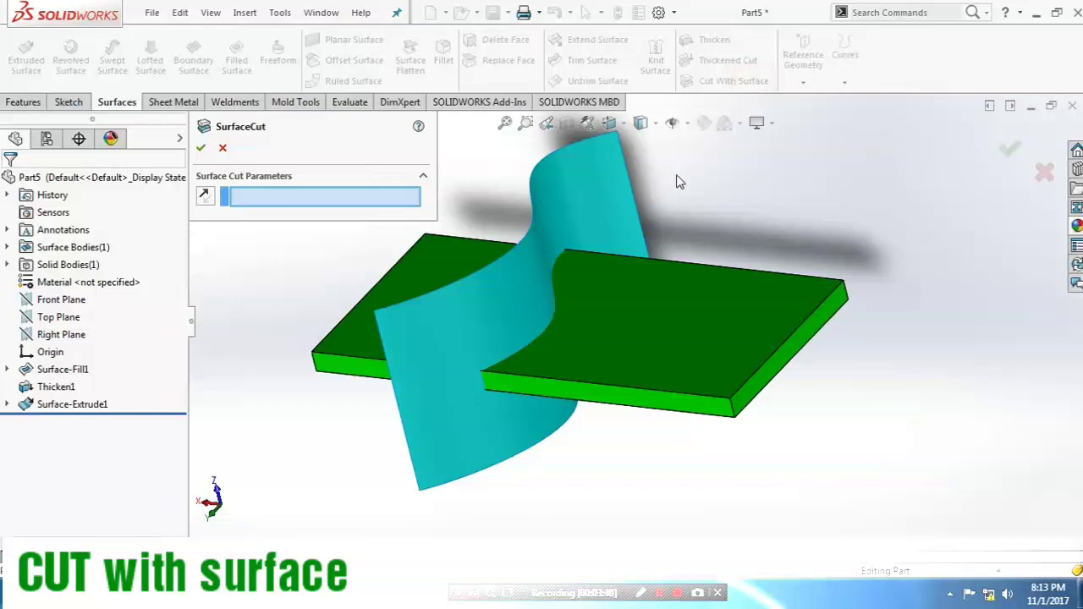
{"action": "mouse_move", "coordinate": [340, 440]}
{"action": "middle_mouse_down"}
{"action": "mouse_move", "coordinate": [445, 429]}
{"action": "mouse_move", "coordinate": [427, 429]}
{"action": "middle_mouse_up"}
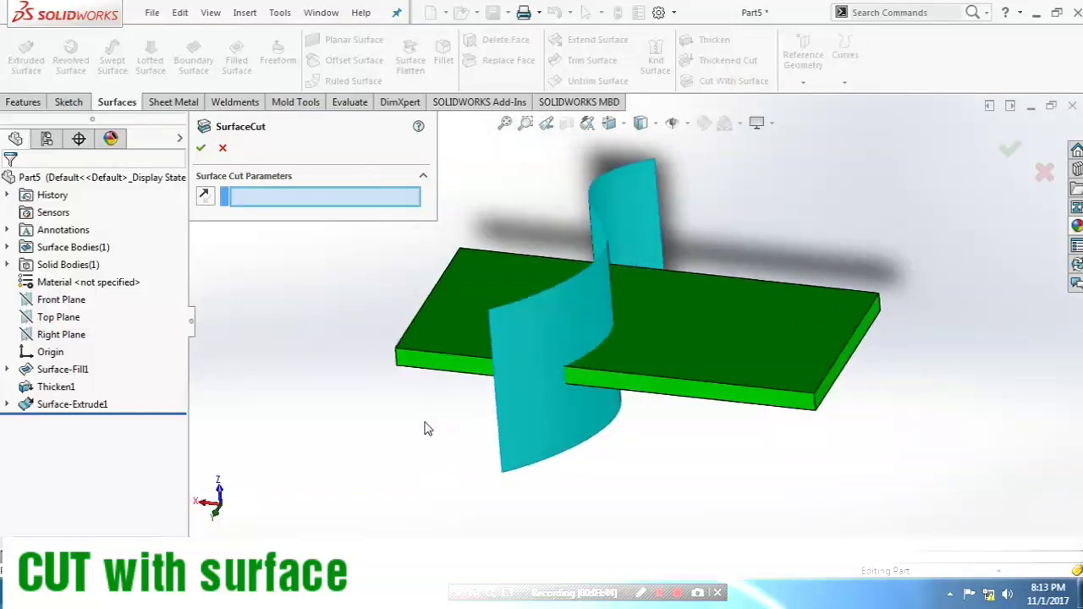
{"action": "left_click", "coordinate": [344, 208]}
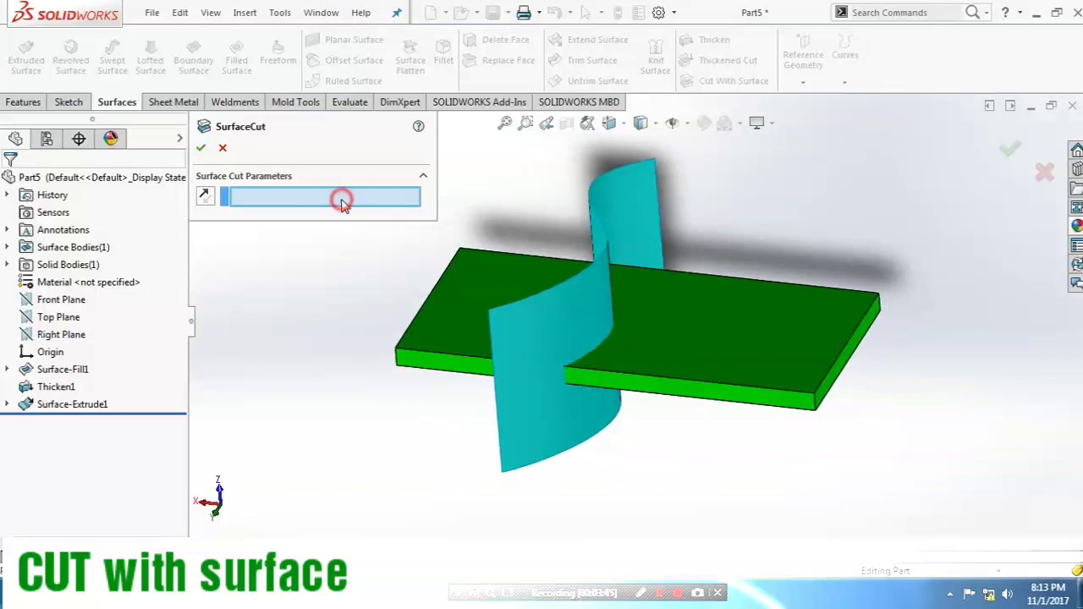
{"action": "left_click", "coordinate": [587, 297]}
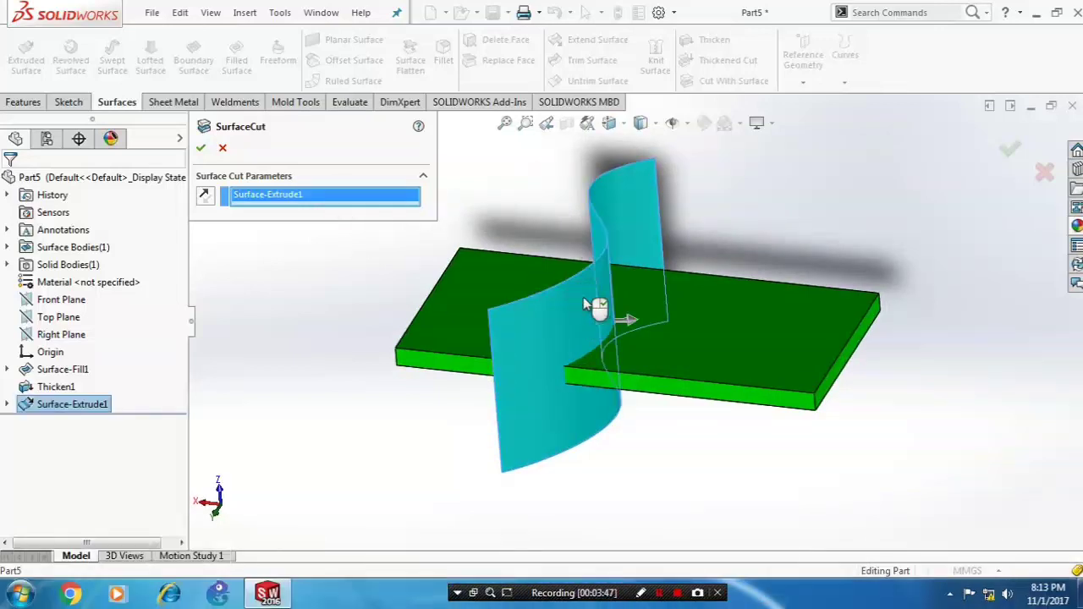
{"action": "left_click", "coordinate": [201, 147]}
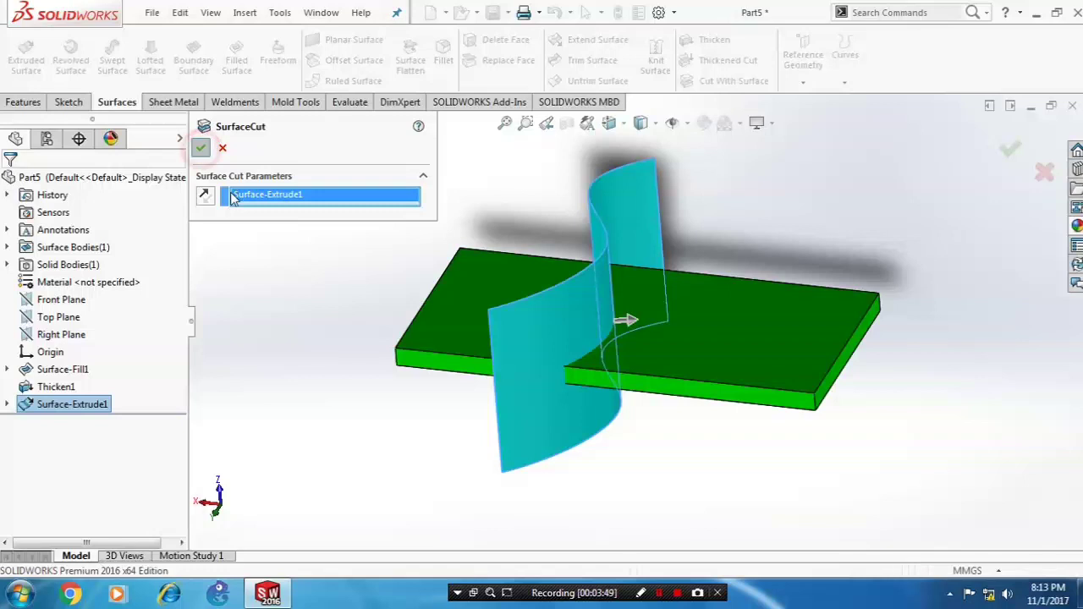
{"action": "middle_click_drag", "start_coordinate": [212, 161], "coordinate": [310, 296]}
{"action": "mouse_move", "coordinate": [622, 456]}
{"action": "middle_mouse_down"}
{"action": "mouse_move", "coordinate": [660, 442]}
{"action": "mouse_move", "coordinate": [622, 520]}
{"action": "mouse_move", "coordinate": [699, 466]}
{"action": "mouse_move", "coordinate": [704, 435]}
{"action": "mouse_move", "coordinate": [684, 398]}
{"action": "mouse_move", "coordinate": [617, 461]}
{"action": "mouse_move", "coordinate": [665, 445]}
{"action": "mouse_move", "coordinate": [649, 487]}
{"action": "mouse_move", "coordinate": [659, 433]}
{"action": "mouse_move", "coordinate": [617, 453]}
{"action": "middle_mouse_up"}
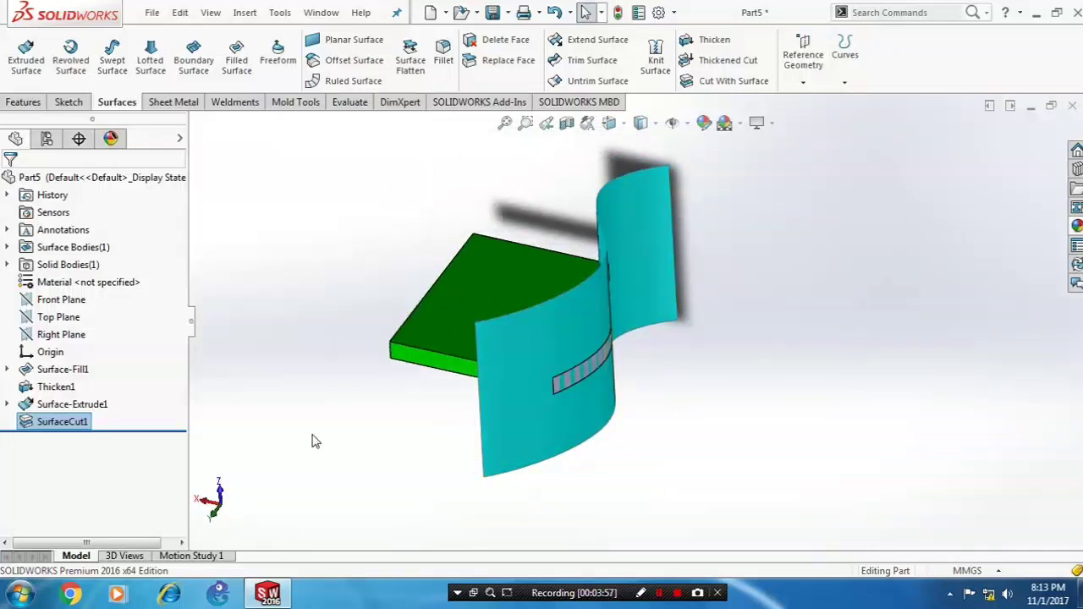
{"action": "right_click", "coordinate": [78, 430]}
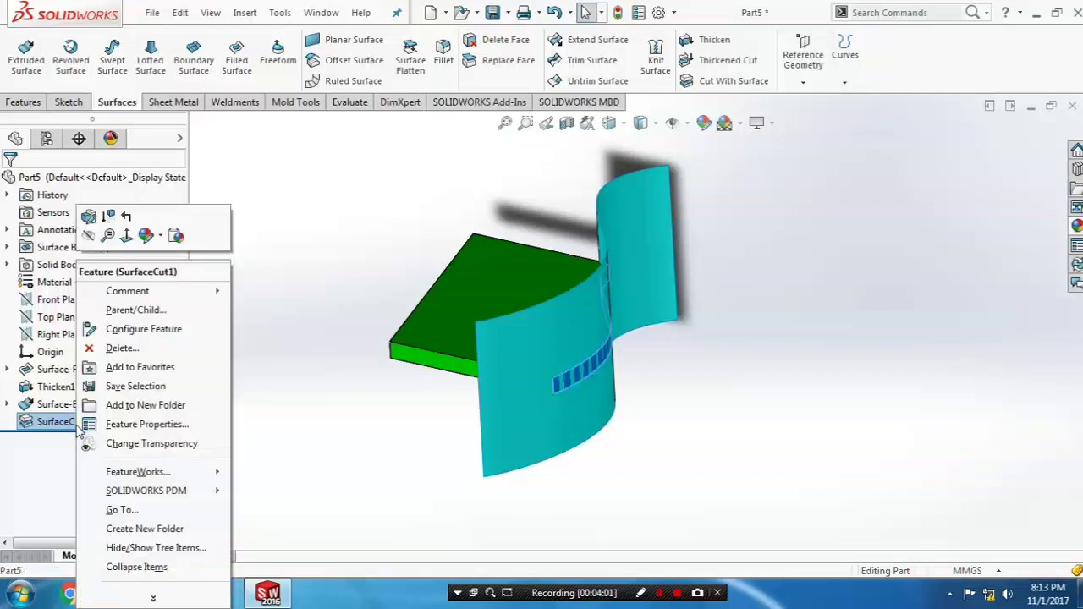
{"action": "left_click", "coordinate": [88, 216]}
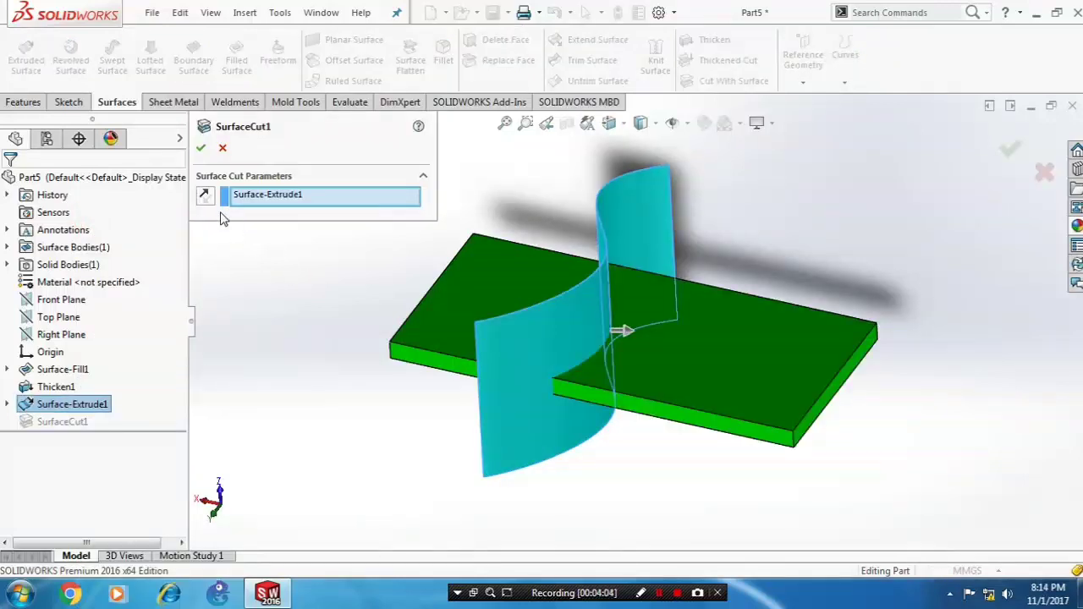
{"action": "left_click", "coordinate": [204, 195]}
{"action": "left_click", "coordinate": [204, 195]}
{"action": "left_click", "coordinate": [616, 331]}
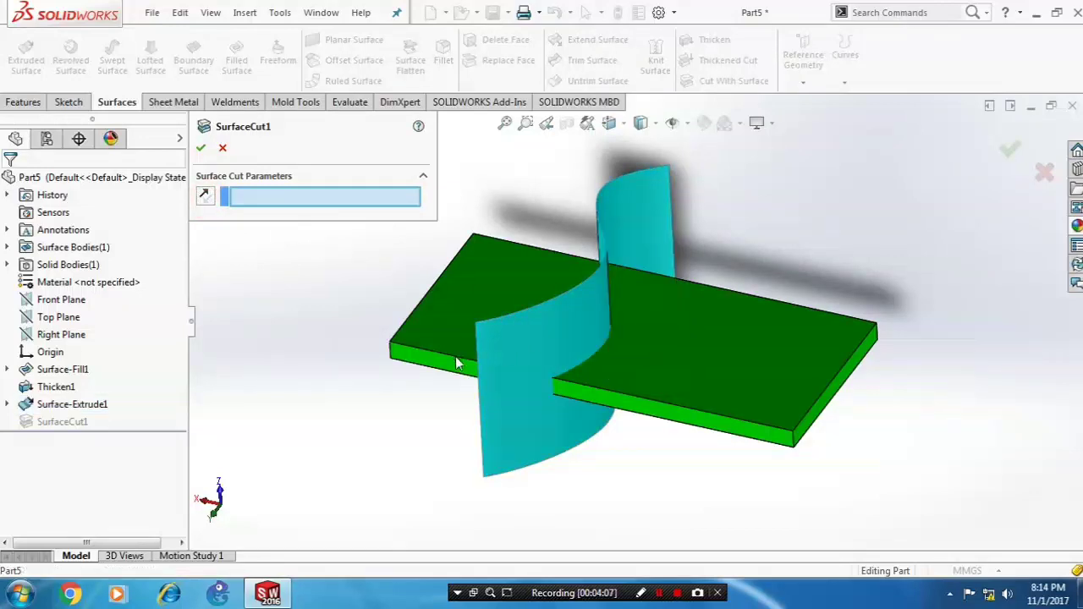
{"action": "middle_click_drag", "start_coordinate": [460, 362], "coordinate": [506, 375]}
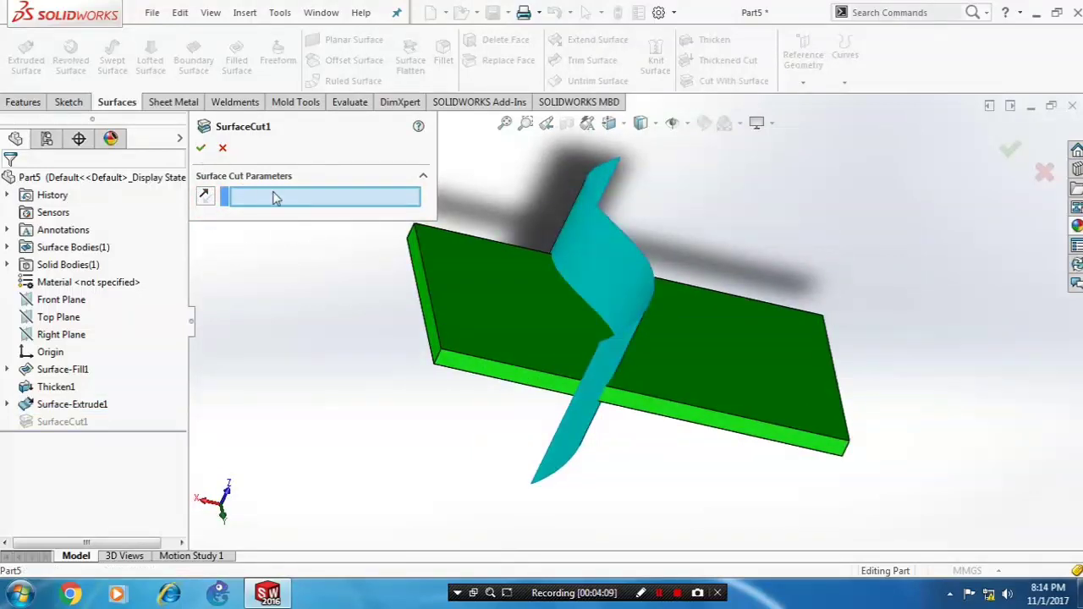
{"action": "left_click", "coordinate": [608, 289]}
{"action": "middle_click_drag", "start_coordinate": [512, 329], "coordinate": [406, 296]}
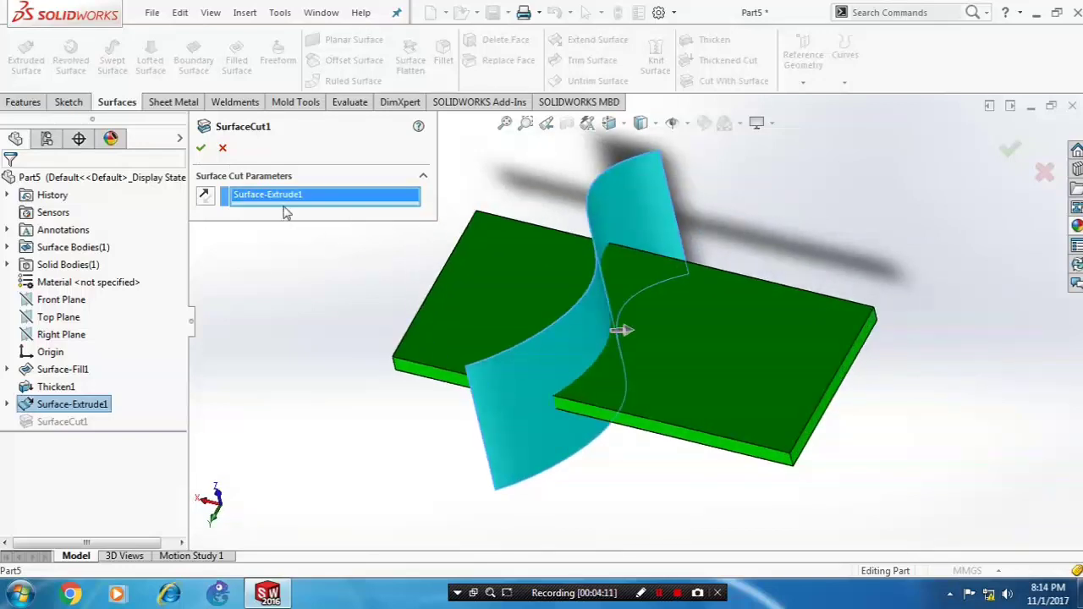
{"action": "left_click", "coordinate": [200, 147]}
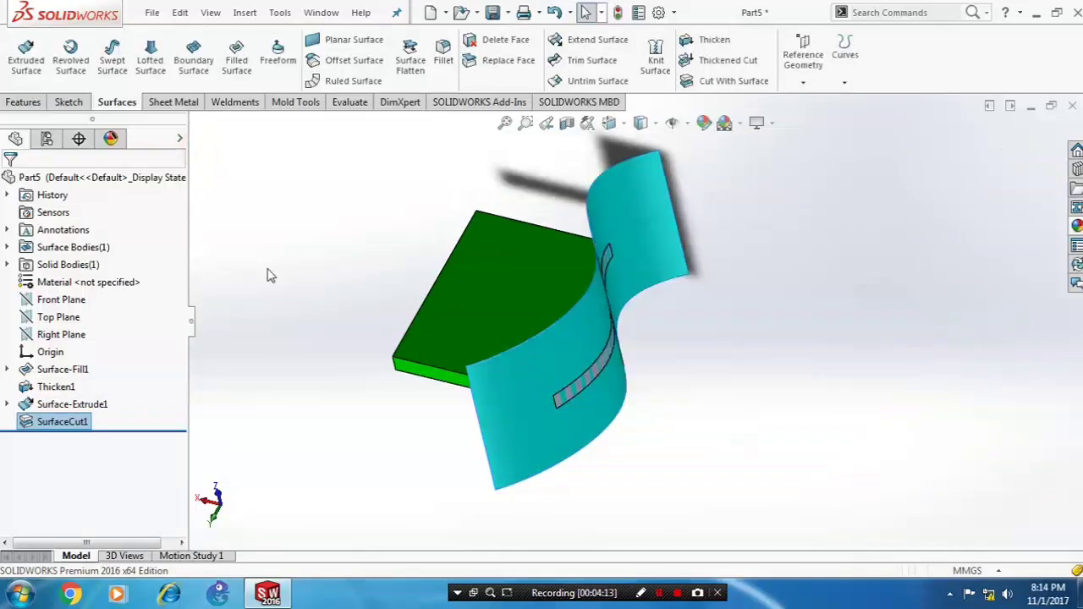
{"action": "mouse_move", "coordinate": [407, 376]}
{"action": "middle_mouse_down"}
{"action": "mouse_move", "coordinate": [351, 380]}
{"action": "mouse_move", "coordinate": [469, 380]}
{"action": "mouse_move", "coordinate": [437, 484]}
{"action": "mouse_move", "coordinate": [454, 425]}
{"action": "mouse_move", "coordinate": [357, 378]}
{"action": "mouse_move", "coordinate": [461, 380]}
{"action": "mouse_move", "coordinate": [310, 412]}
{"action": "mouse_move", "coordinate": [509, 347]}
{"action": "mouse_move", "coordinate": [487, 458]}
{"action": "mouse_move", "coordinate": [496, 496]}
{"action": "mouse_move", "coordinate": [568, 420]}
{"action": "mouse_move", "coordinate": [600, 428]}
{"action": "mouse_move", "coordinate": [669, 307]}
{"action": "mouse_move", "coordinate": [638, 375]}
{"action": "mouse_move", "coordinate": [661, 187]}
{"action": "middle_mouse_up"}
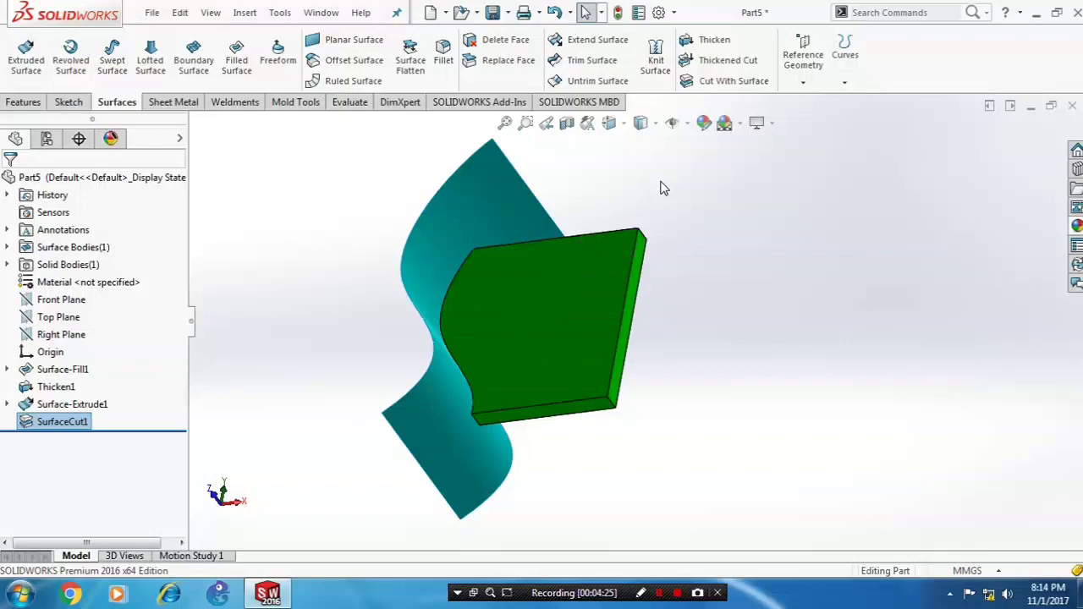